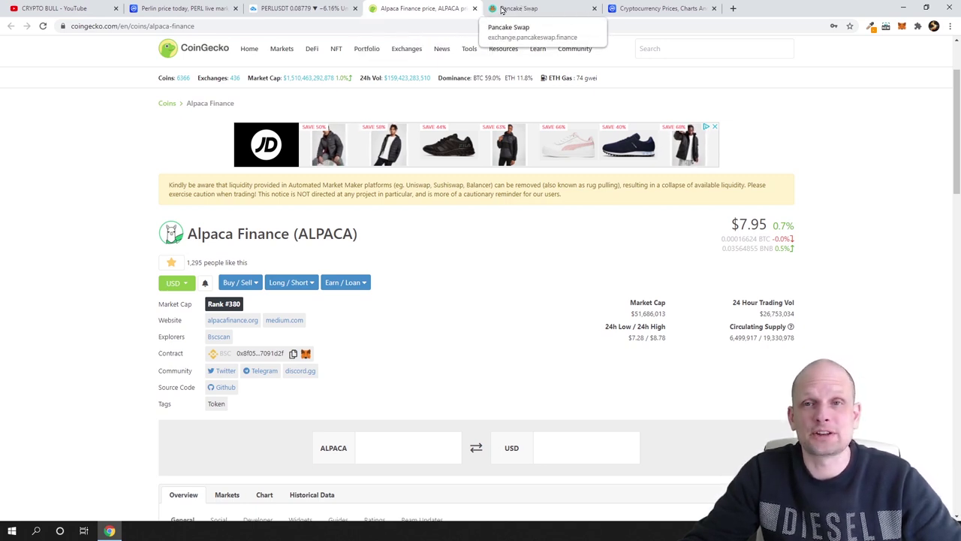
Step: Open the Alpaca token's BscScan page, and launch the Alpaca Finance app from the project's official website
click(215, 337)
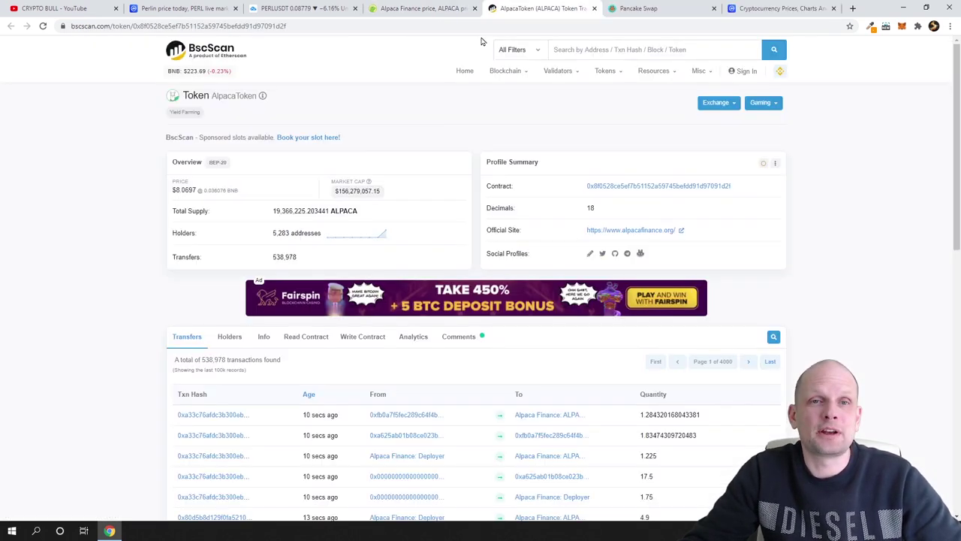
click(439, 9)
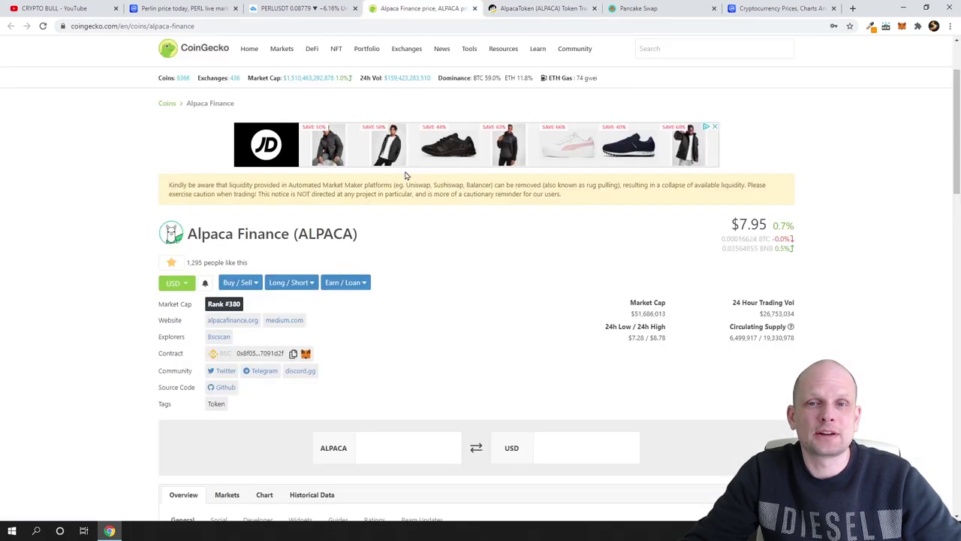
click(232, 320)
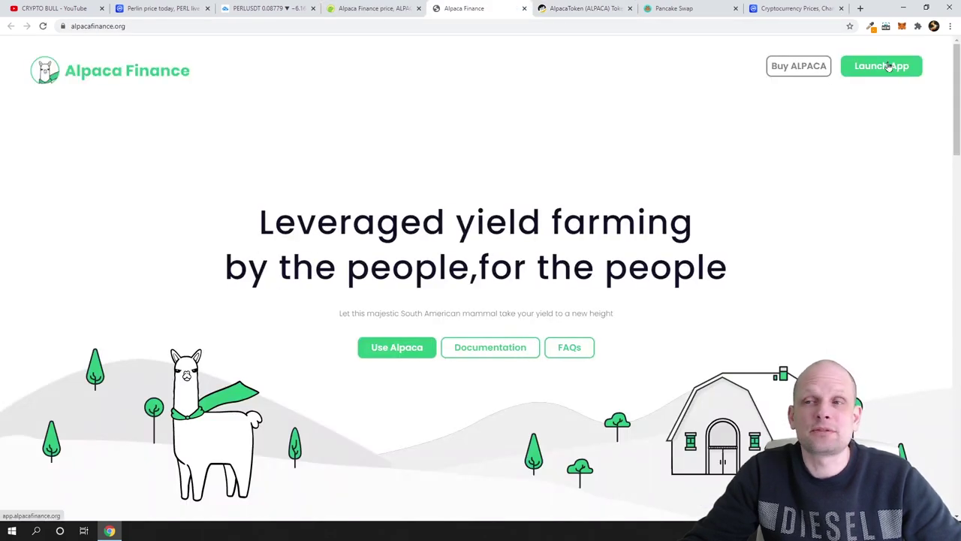
scroll(631, 291, down, 20)
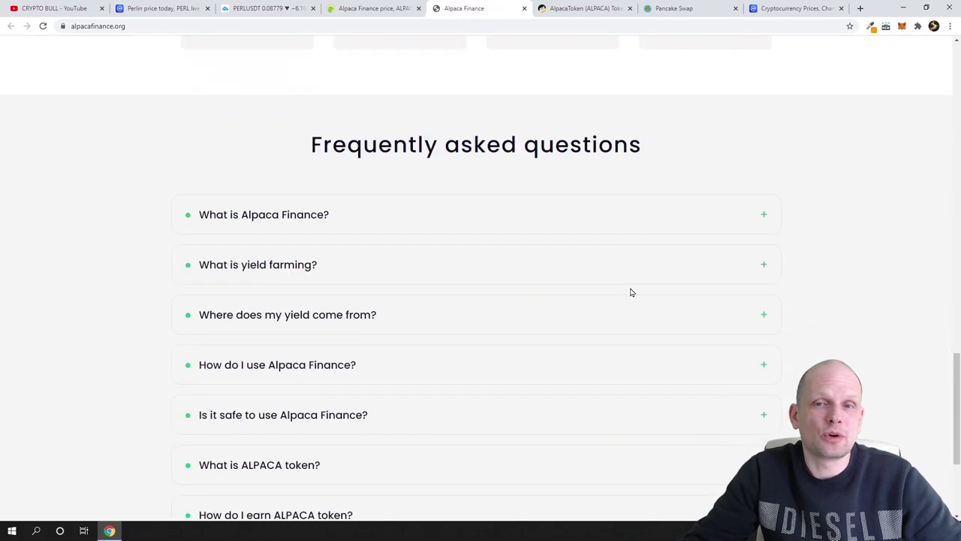
scroll(631, 291, up, 20)
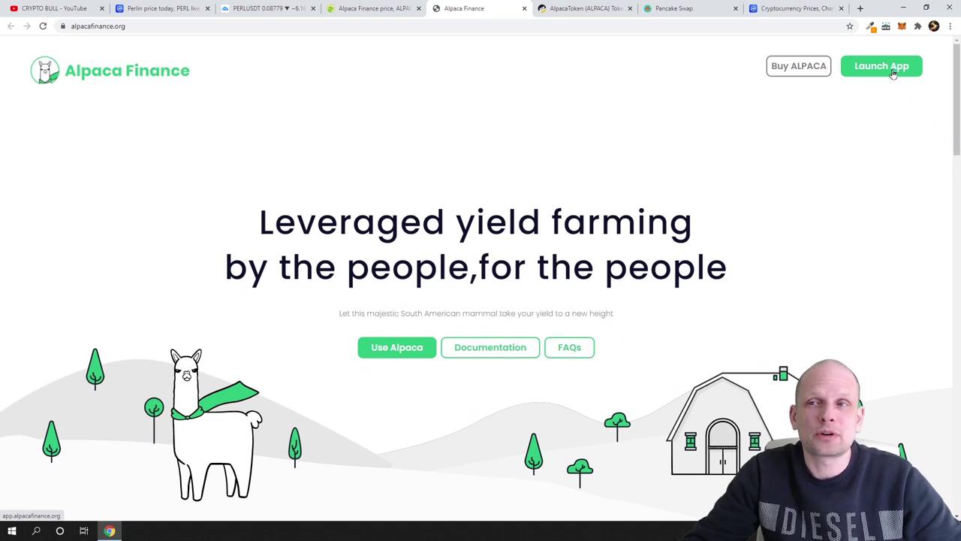
click(882, 67)
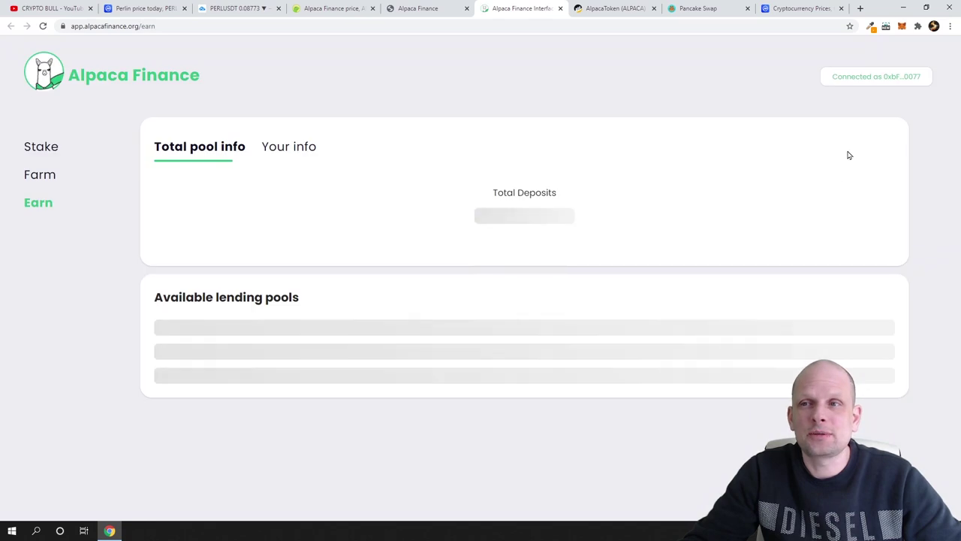
Step: Select Binance Smart Chain as the MetaMask wallet's network
click(903, 28)
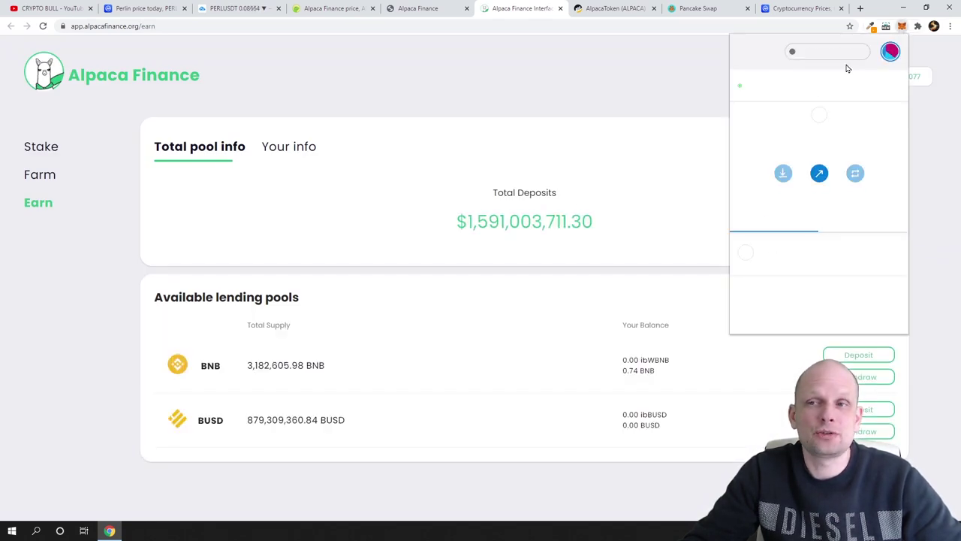
click(853, 54)
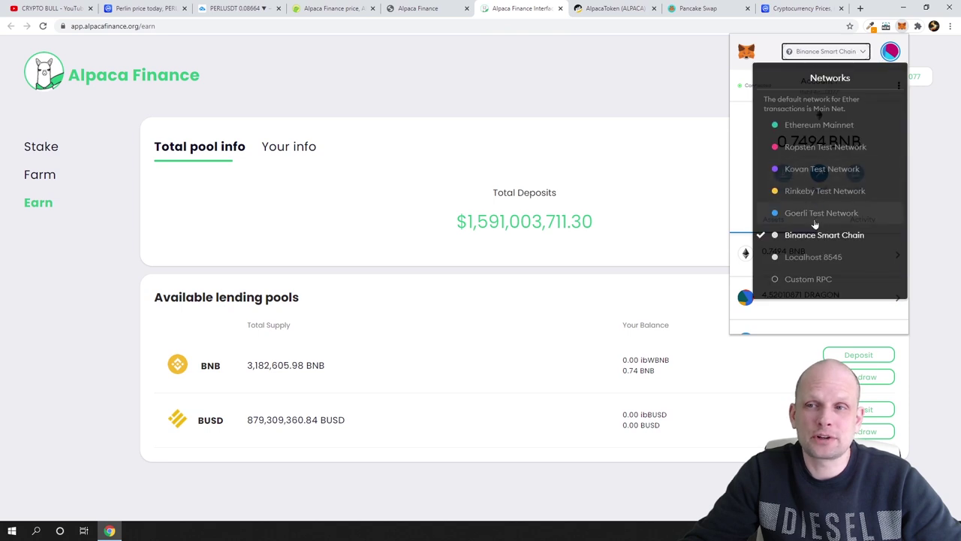
click(781, 234)
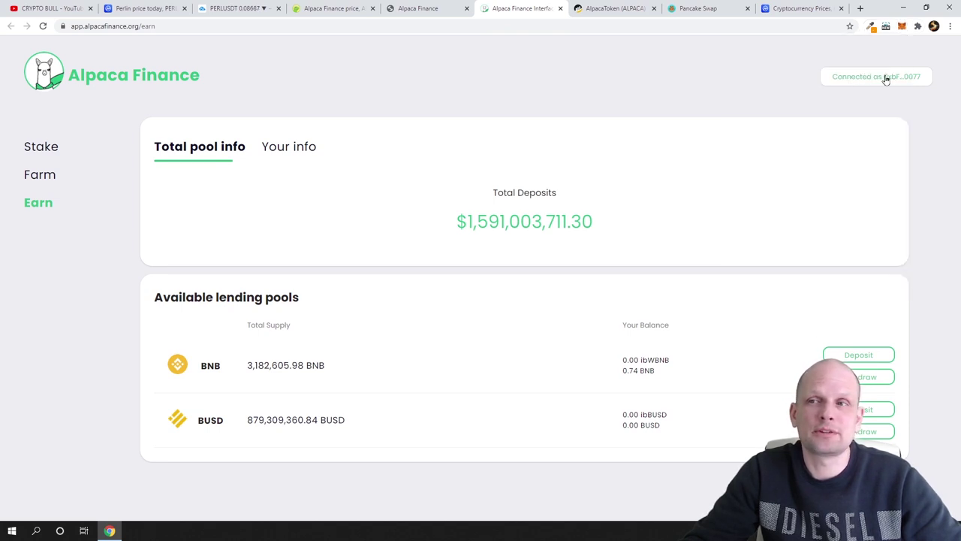
Step: Examine the Alpaca Finance staking opportunities, highlighting the Alpaca-wBNB LP token description
click(39, 150)
scroll(95, 418, down, 4)
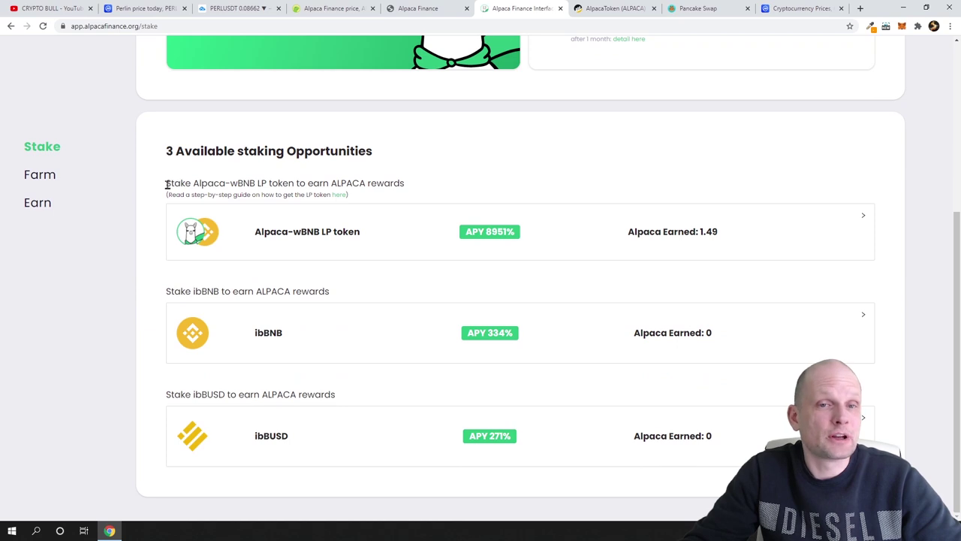
drag(171, 183, 415, 192)
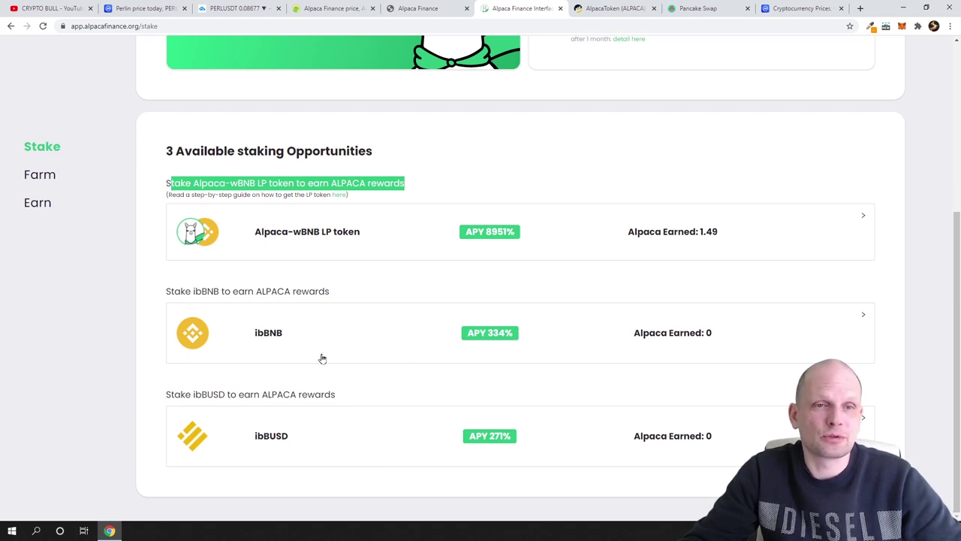
Step: Fill in a deposit to the BNB lending pool with the maximum amount of 0.74 BNB and highlight the ibWBNB received
click(35, 206)
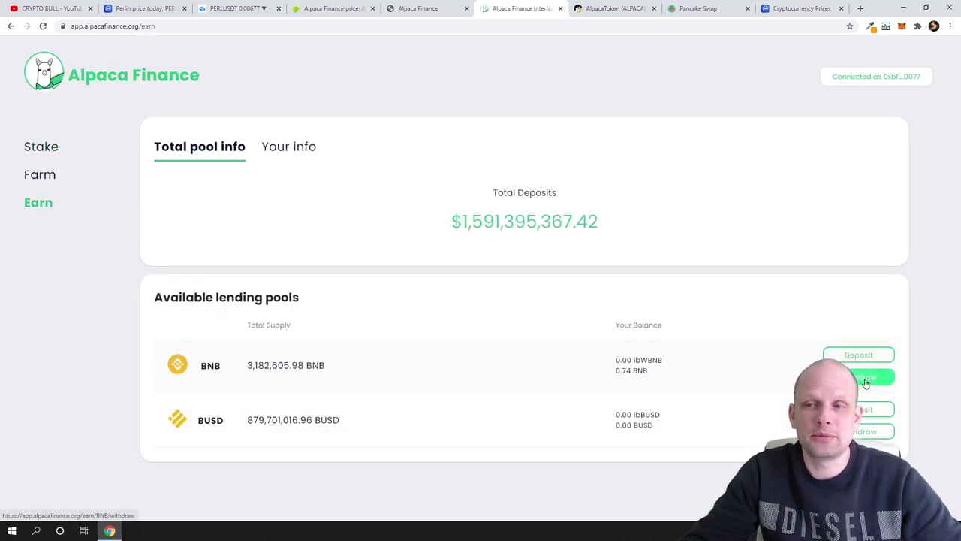
click(859, 354)
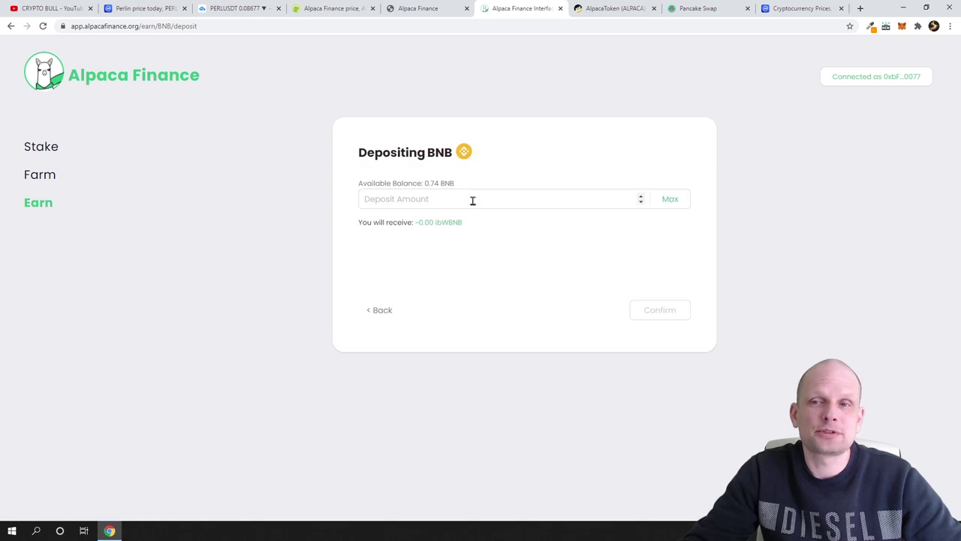
click(665, 206)
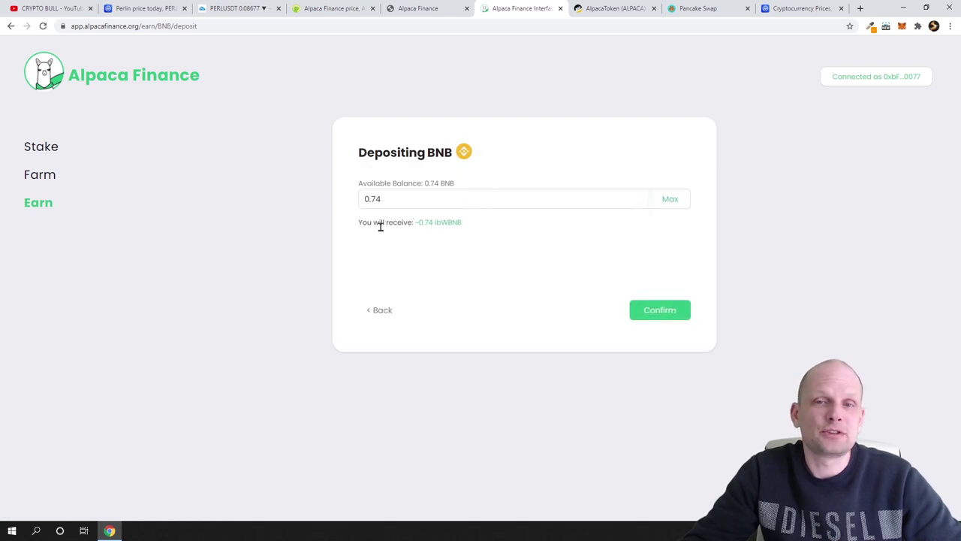
drag(425, 223, 474, 227)
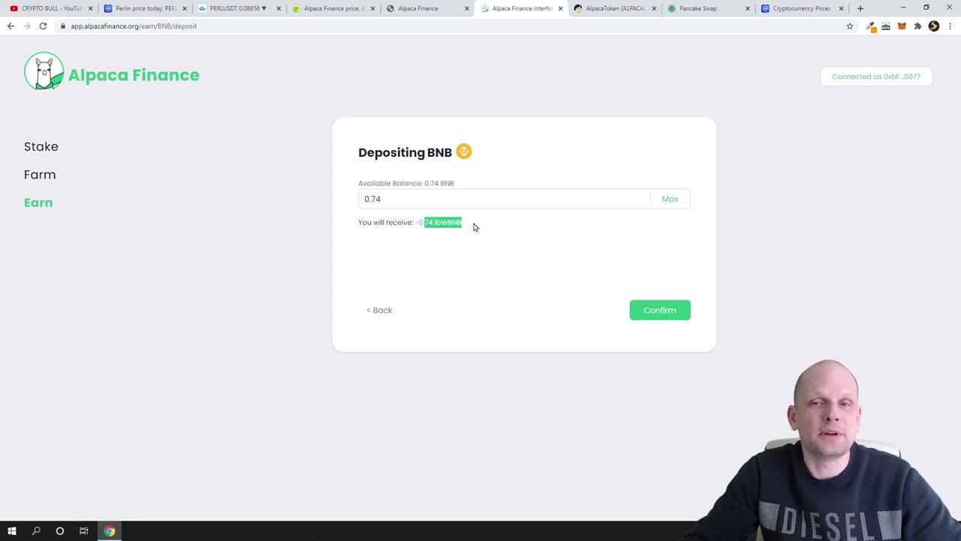
Step: Review the Alpaca-wBNB LP, ibBNB and ibBUSD staking opportunities alongside the lending pools
click(35, 148)
scroll(358, 408, down, 4)
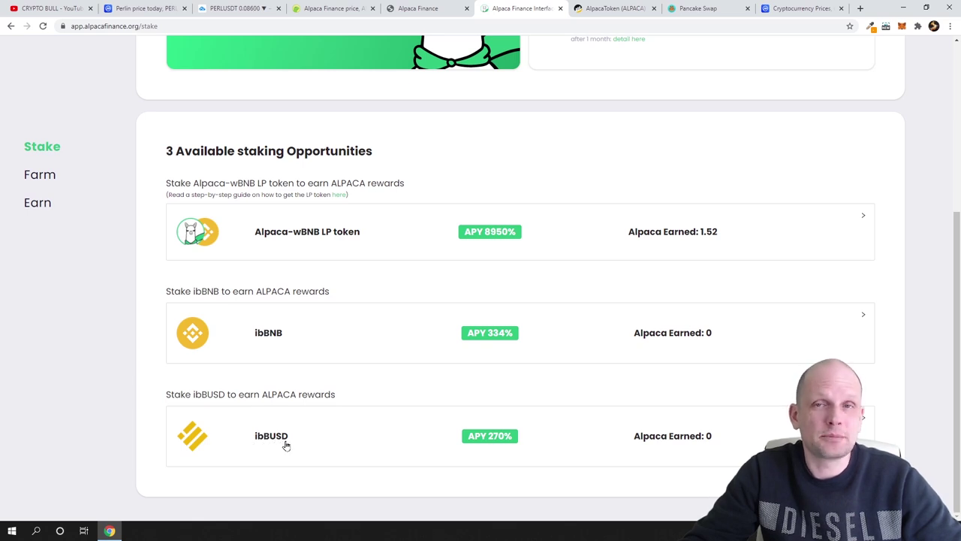
click(38, 204)
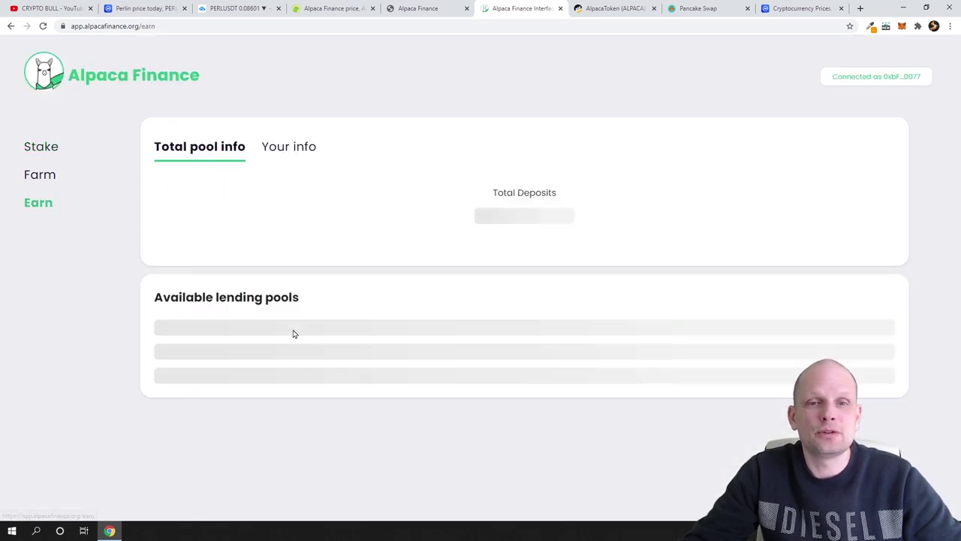
click(47, 156)
scroll(309, 277, down, 3)
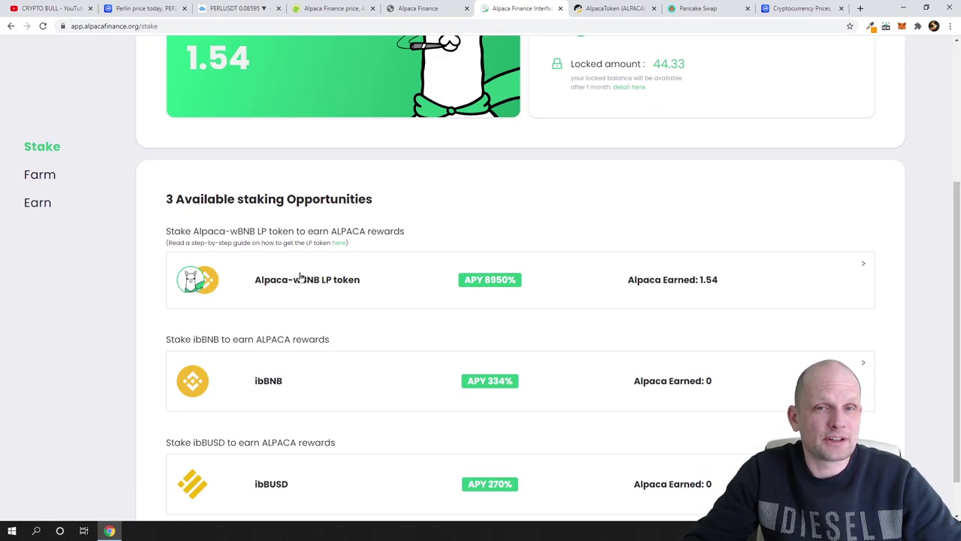
scroll(300, 278, down, 1)
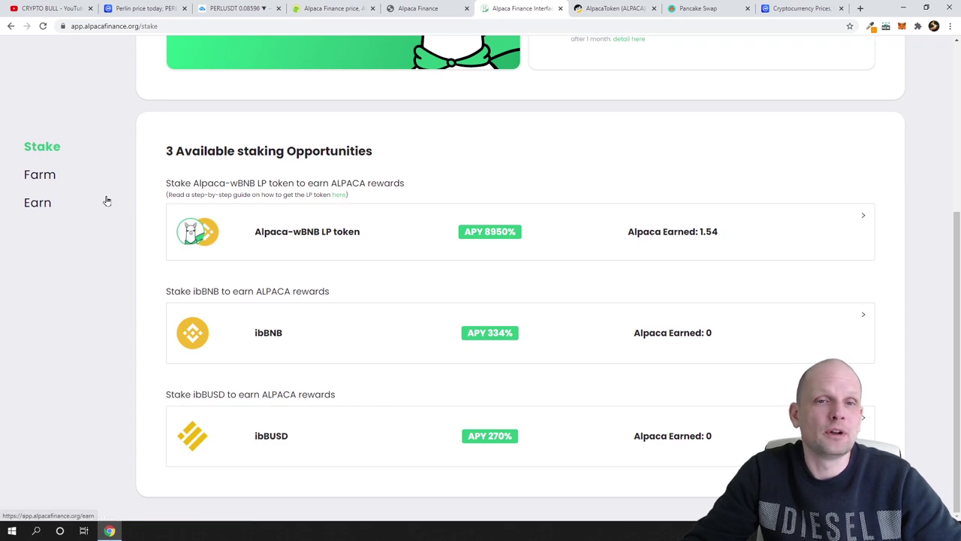
Step: Read the step-by-step guide on acquiring and staking the ALPACA-BNB LP token, and close it
drag(177, 195, 277, 213)
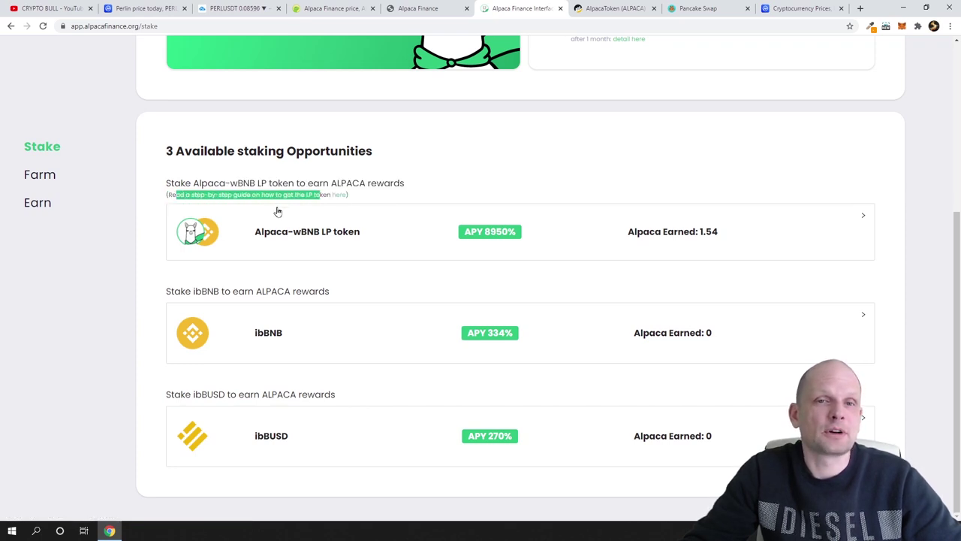
drag(332, 199, 340, 196)
click(340, 196)
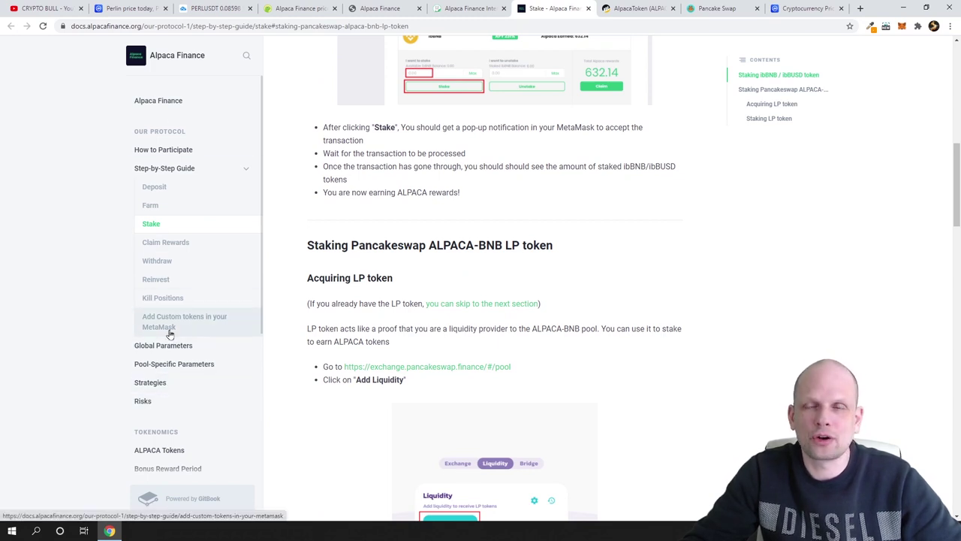
scroll(172, 332, down, 3)
scroll(171, 330, up, 3)
scroll(321, 263, up, 3)
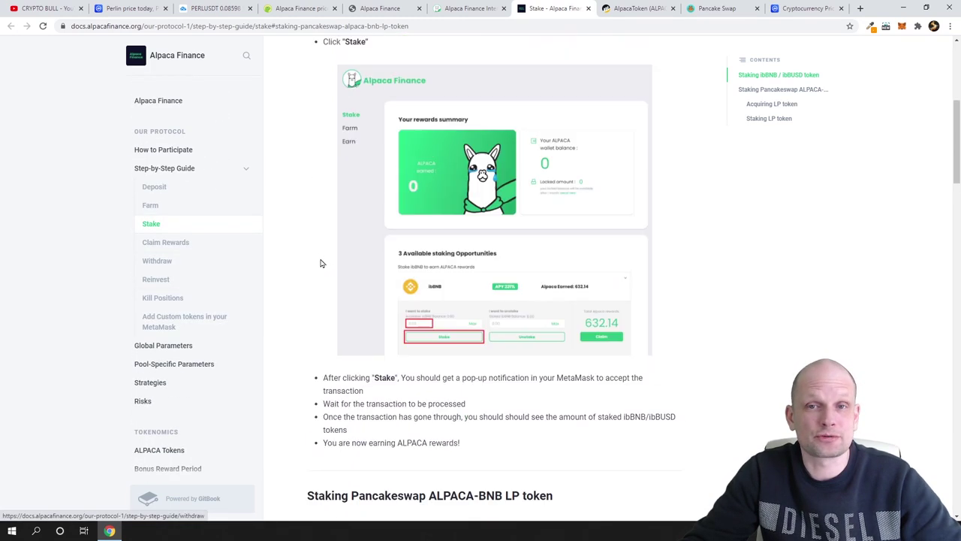
scroll(310, 239, up, 4)
scroll(311, 240, down, 12)
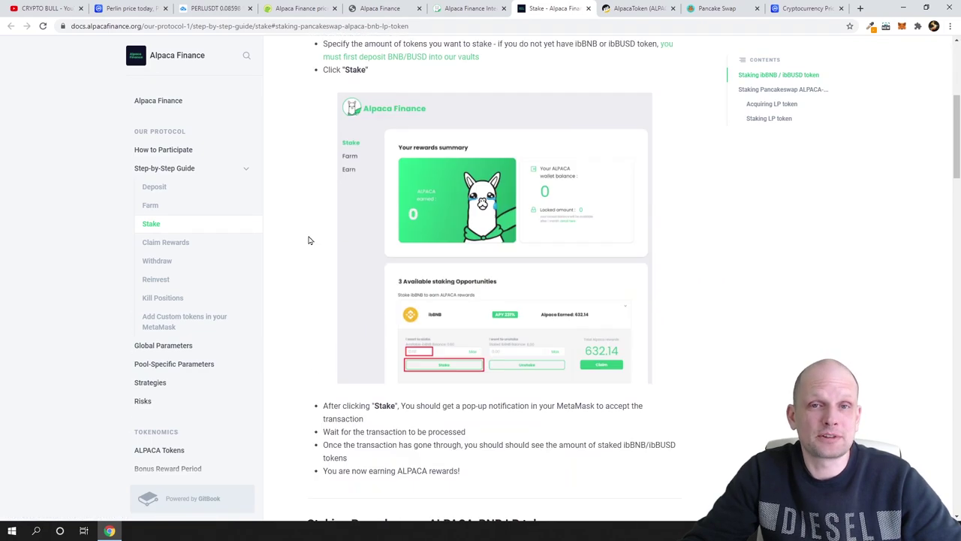
scroll(413, 120, down, 15)
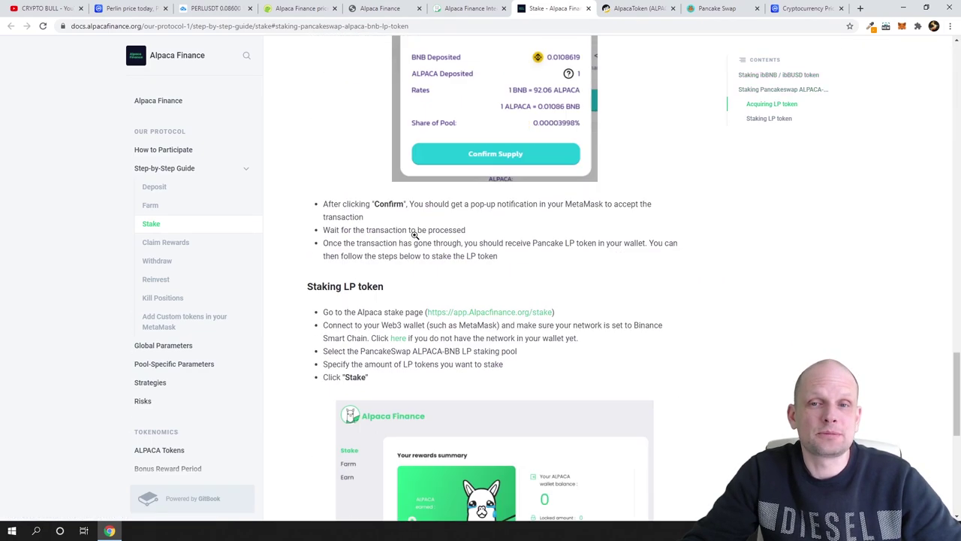
click(588, 8)
Step: Switch to PancakeSwap, start adding liquidity with BNB as the first token, and close the token list without a selection
click(648, 9)
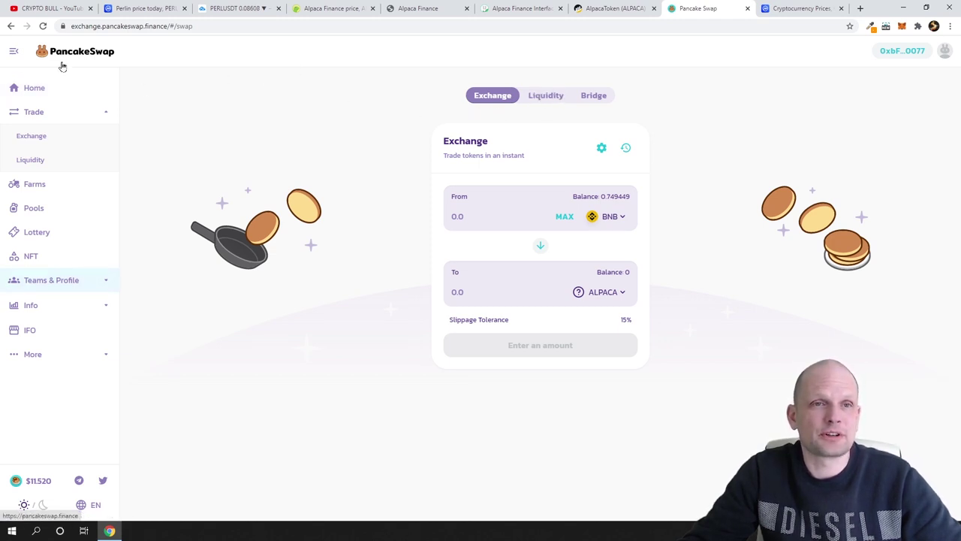
click(34, 116)
click(33, 117)
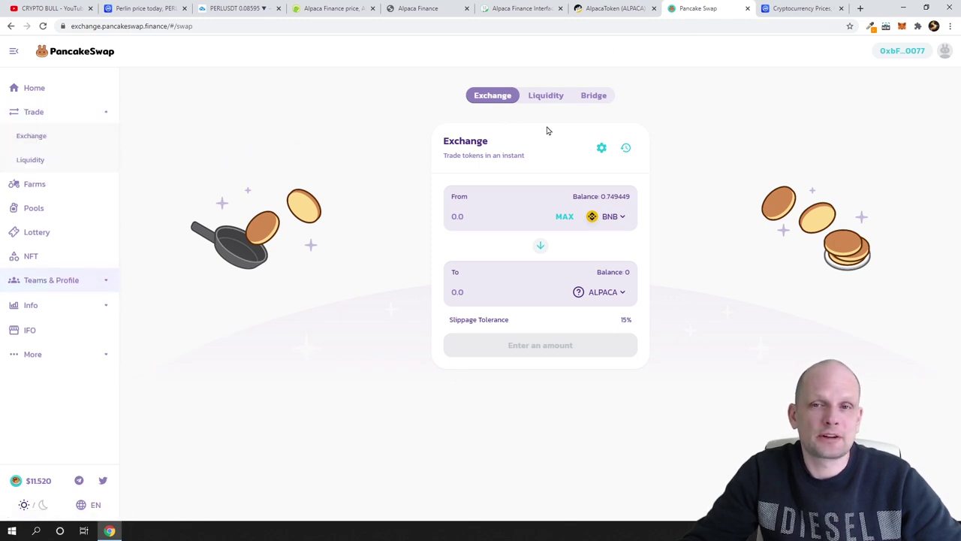
click(547, 98)
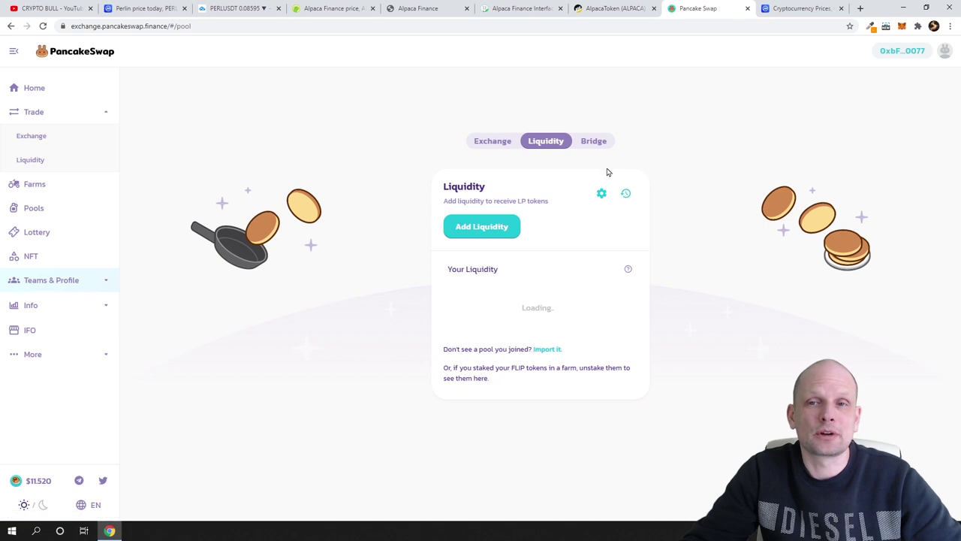
click(472, 233)
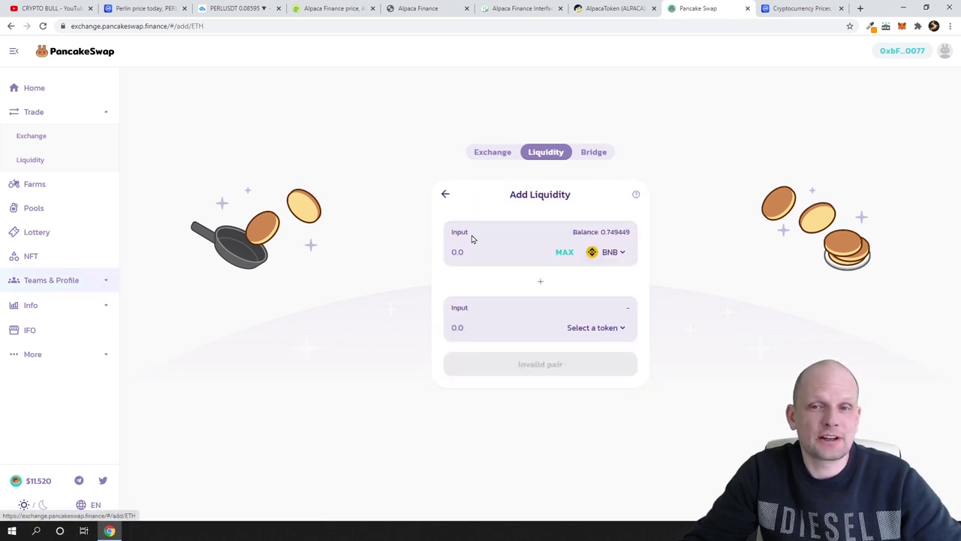
click(608, 254)
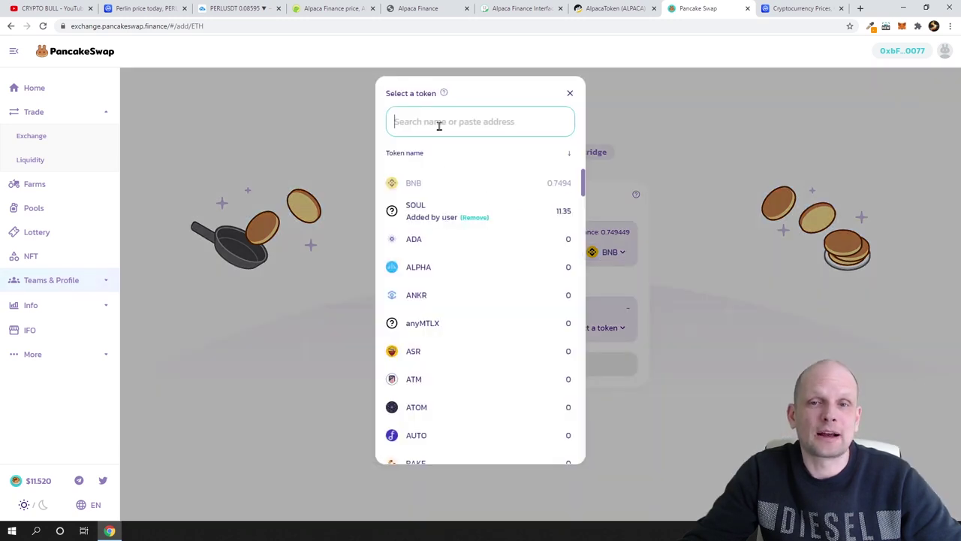
click(350, 143)
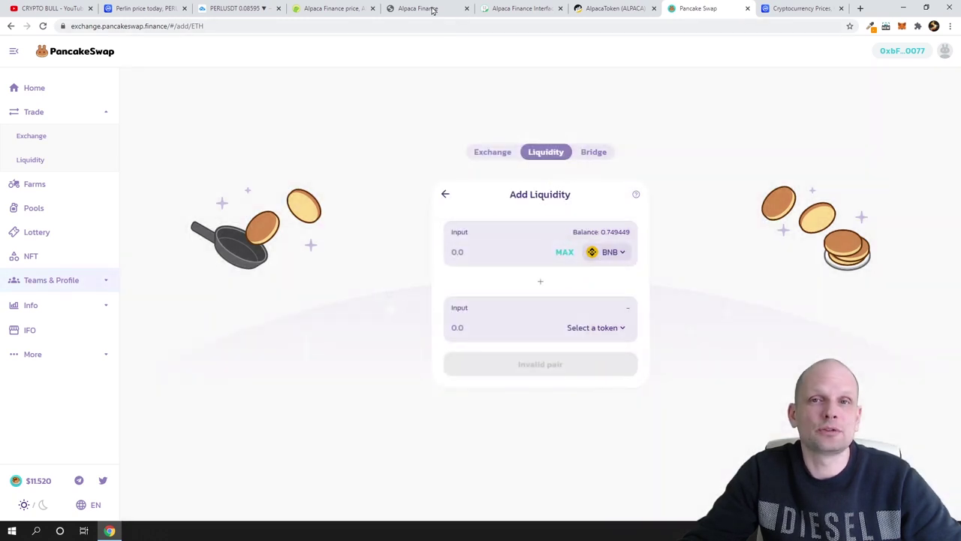
Step: Copy the ALPACA token's contract address from the BscScan page linked on CoinGecko, and return to PancakeSwap's Add Liquidity form
click(592, 6)
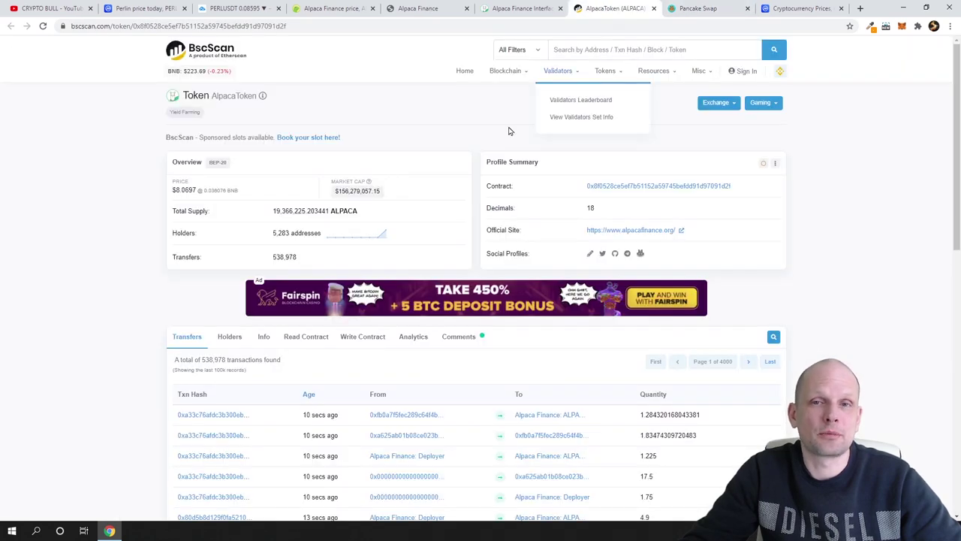
click(352, 7)
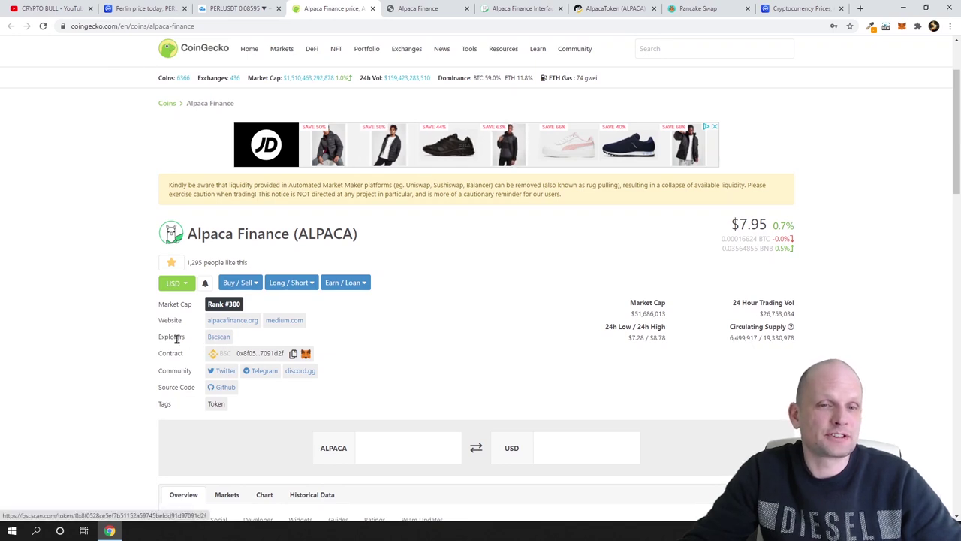
click(219, 338)
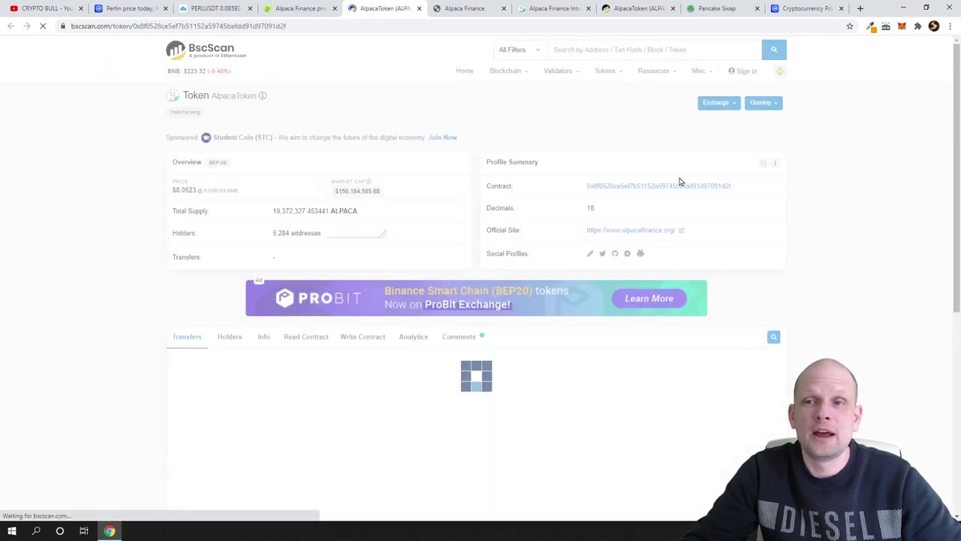
click(737, 186)
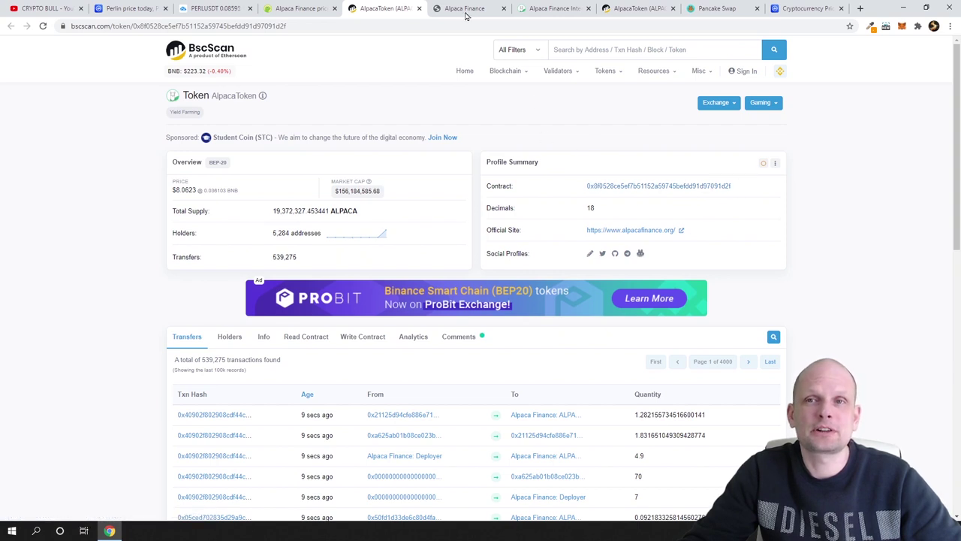
click(542, 7)
click(715, 8)
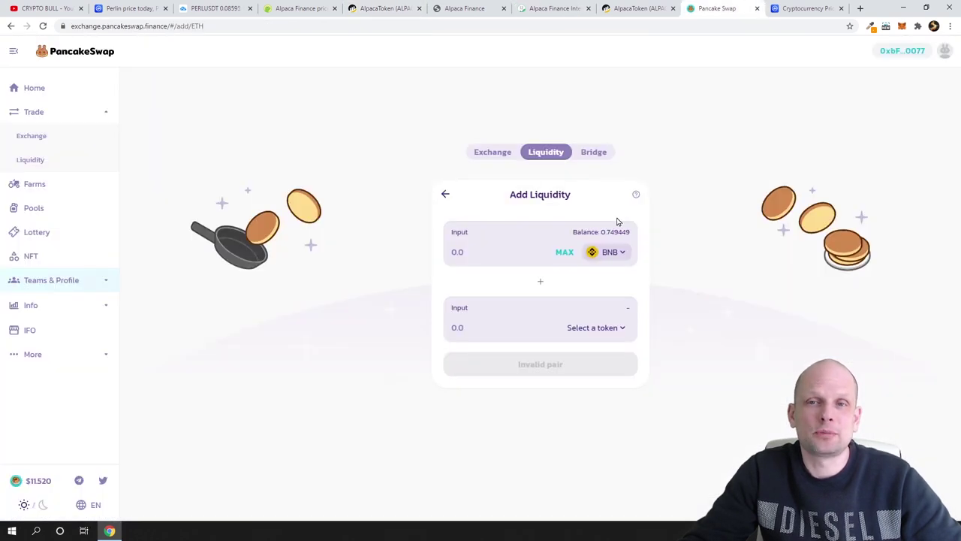
Step: Set up the liquidity pair with ALPACA, found by its pasted contract address, as first token and BNB as second, and check the pool share
click(619, 257)
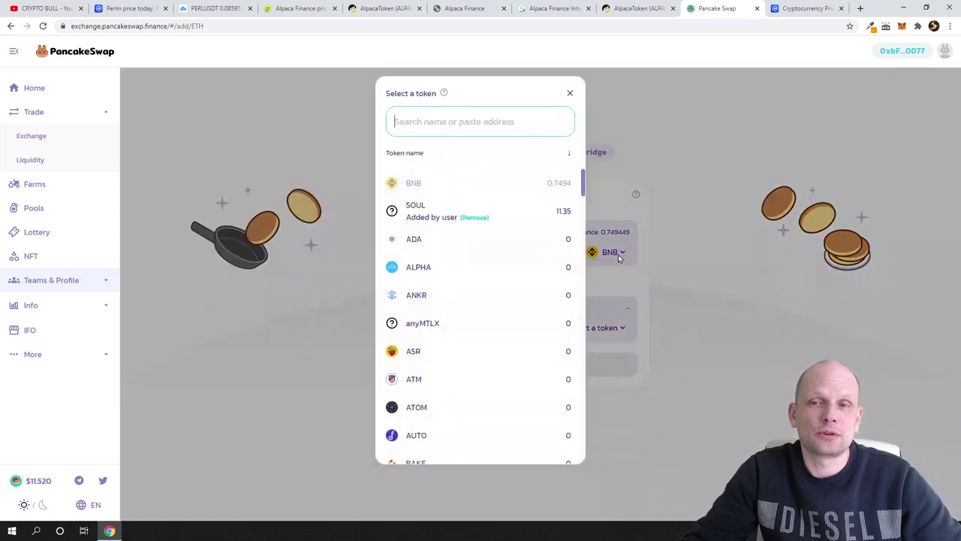
key(ctrl+v)
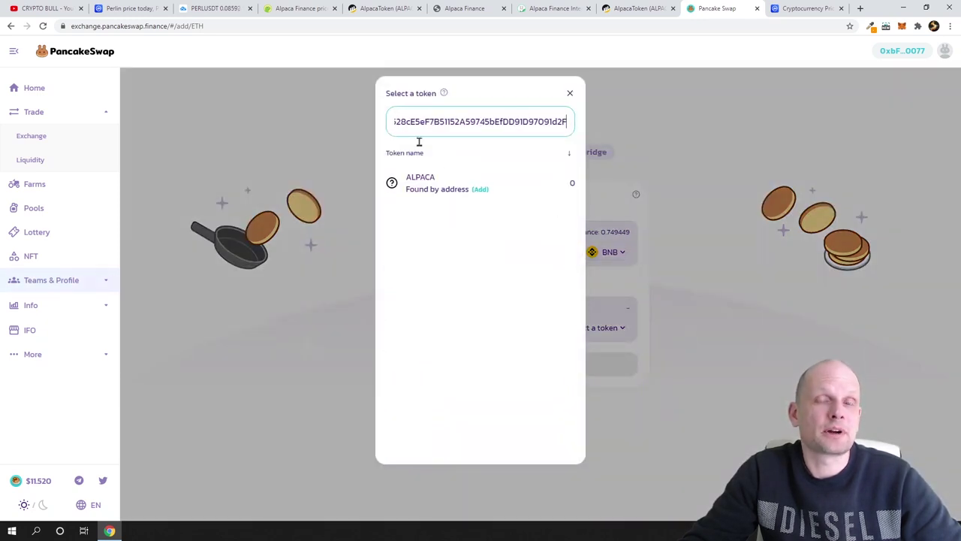
click(421, 181)
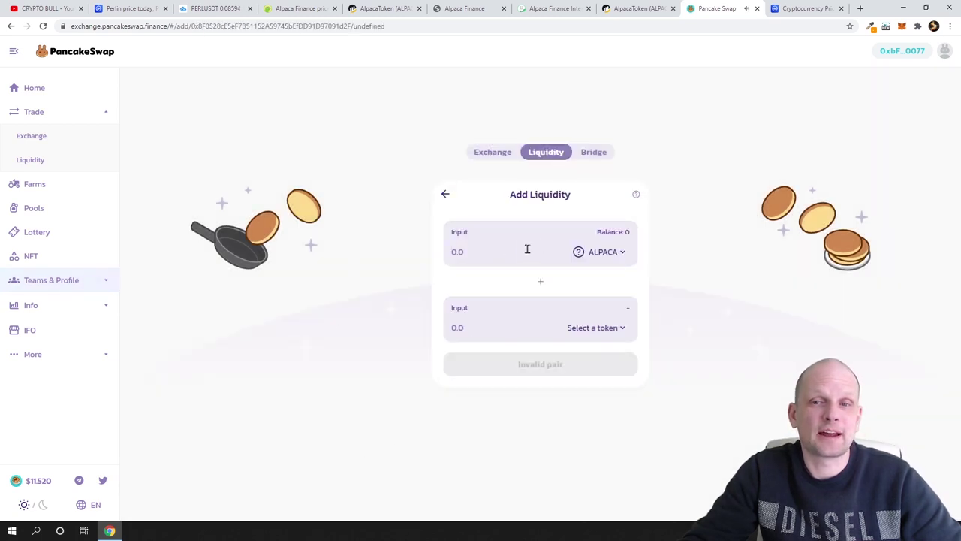
click(612, 327)
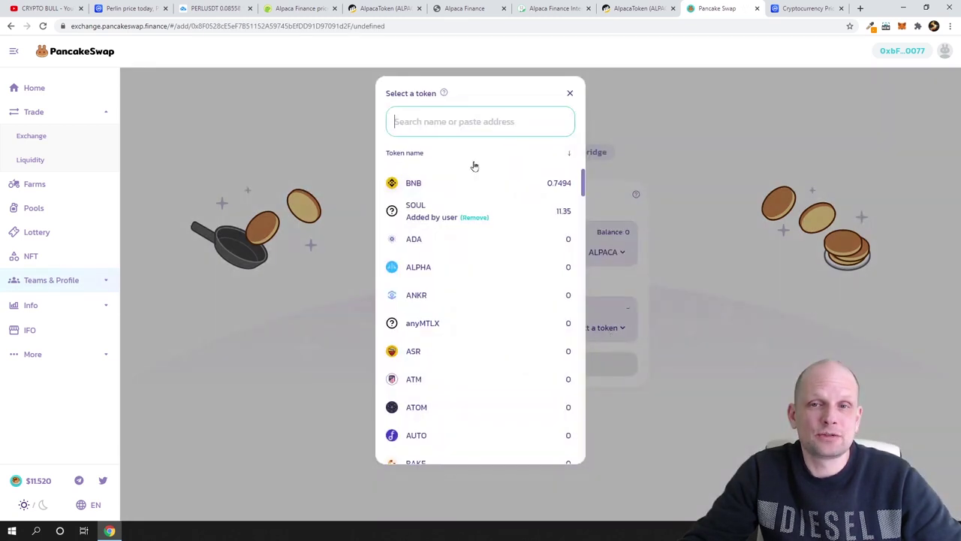
click(423, 185)
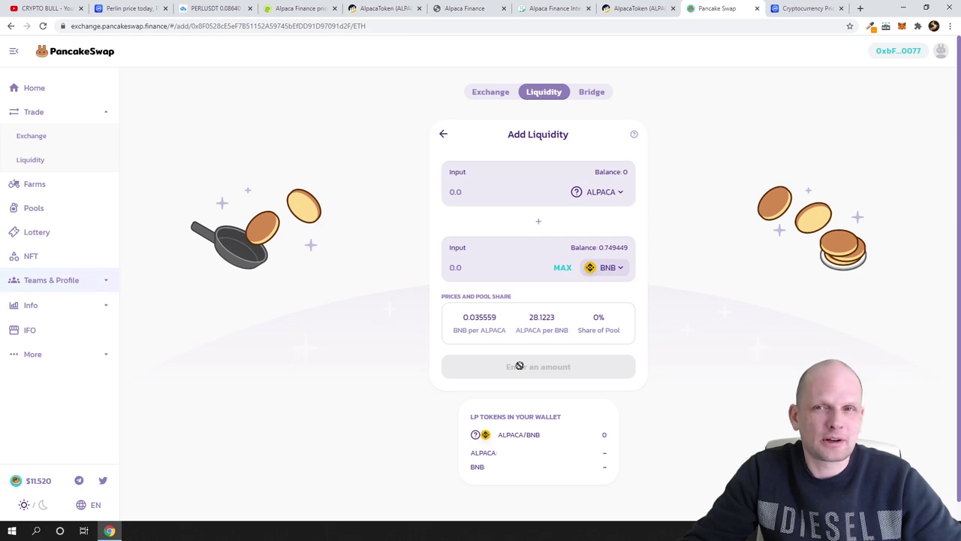
scroll(518, 365, down, 1)
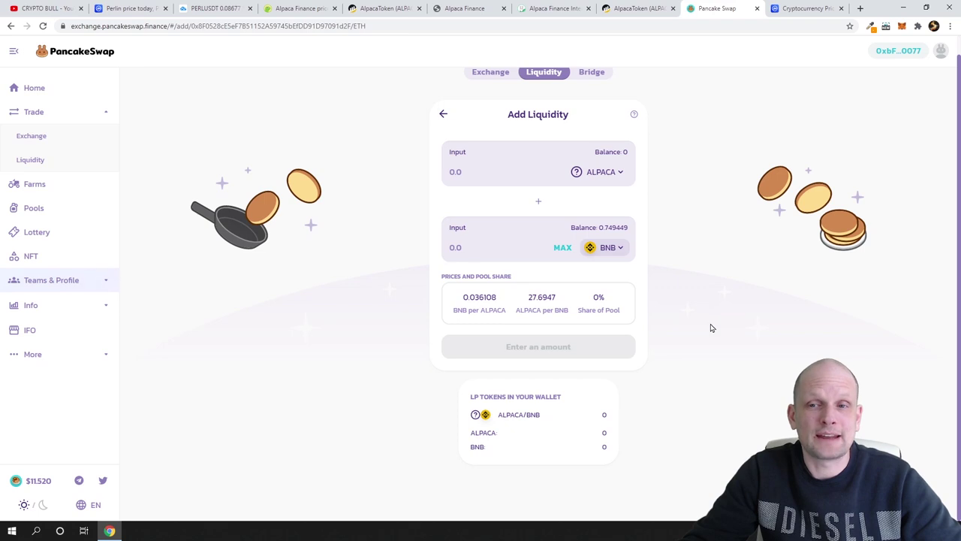
double_click(595, 297)
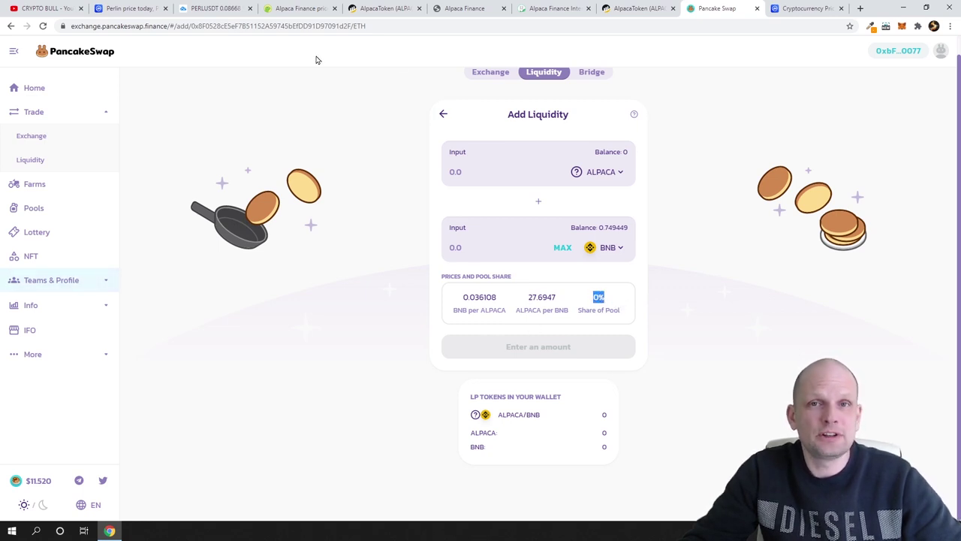
Step: Switch to the Alpaca Finance staking page and expand the Alpaca-wBNB LP token opportunity
click(533, 8)
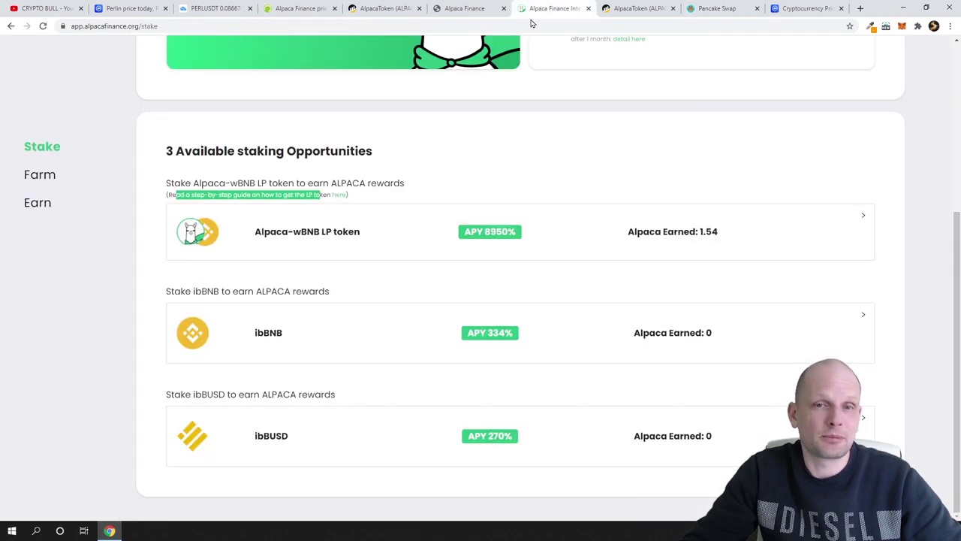
scroll(328, 193, up, 2)
click(418, 390)
scroll(210, 250, down, 3)
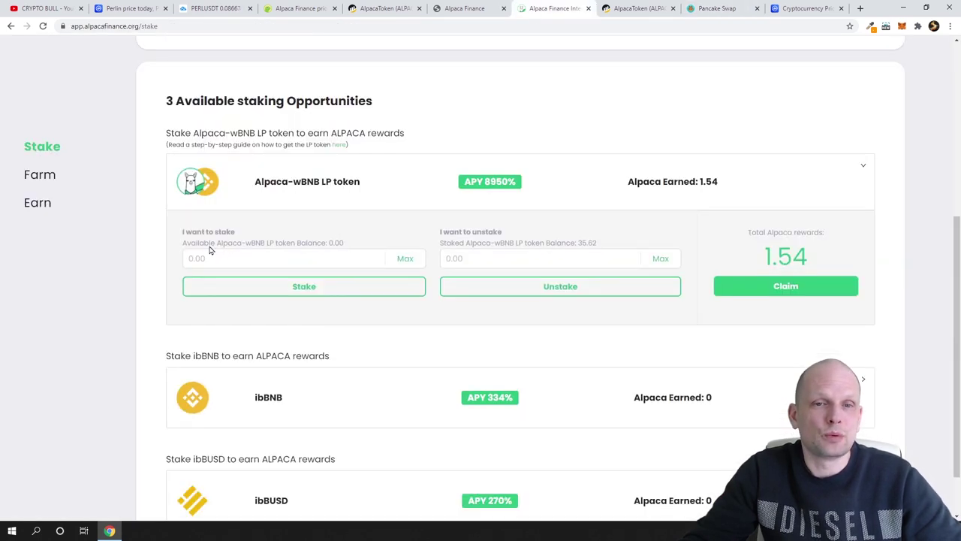
Step: Try to stake the maximum available Alpaca-wBNB LP token balance, and check the staked balance
drag(324, 242, 351, 246)
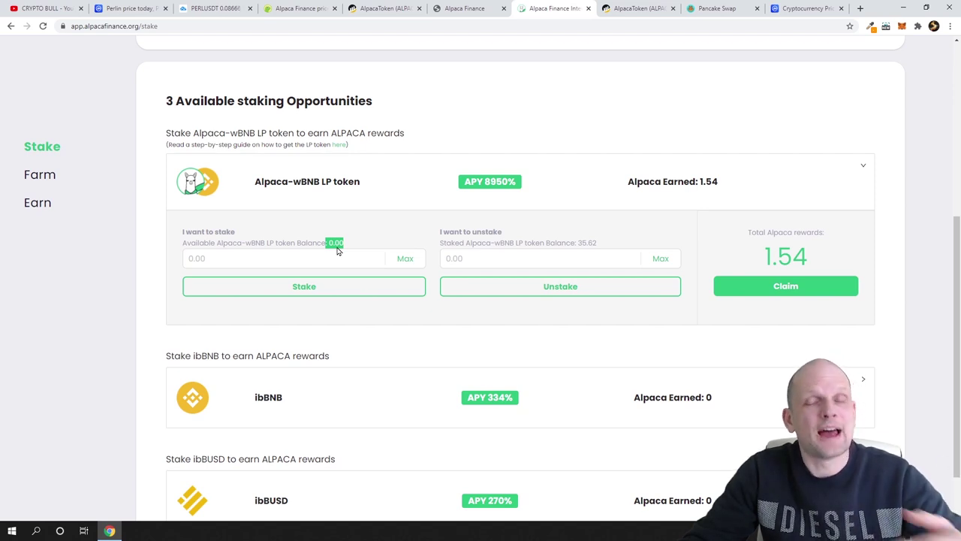
click(405, 260)
click(302, 287)
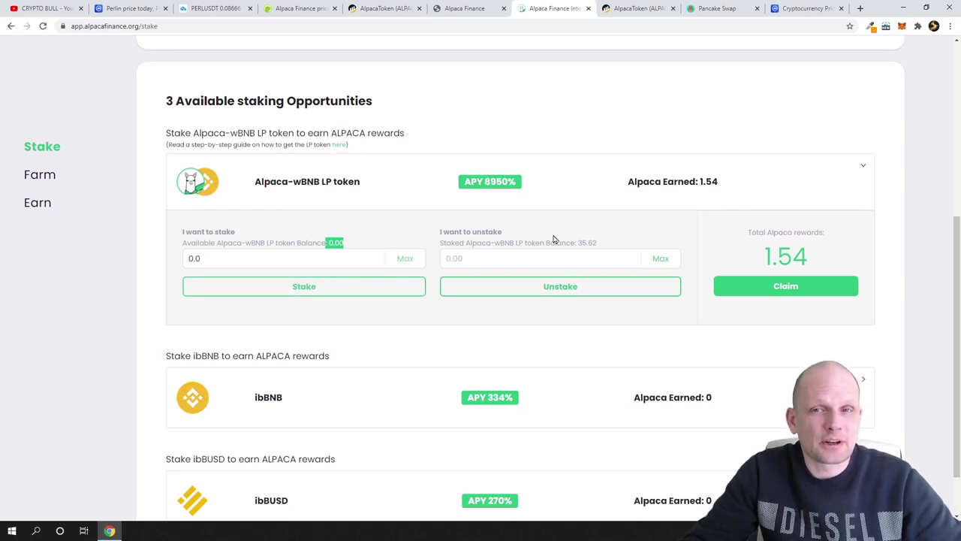
drag(576, 242, 608, 246)
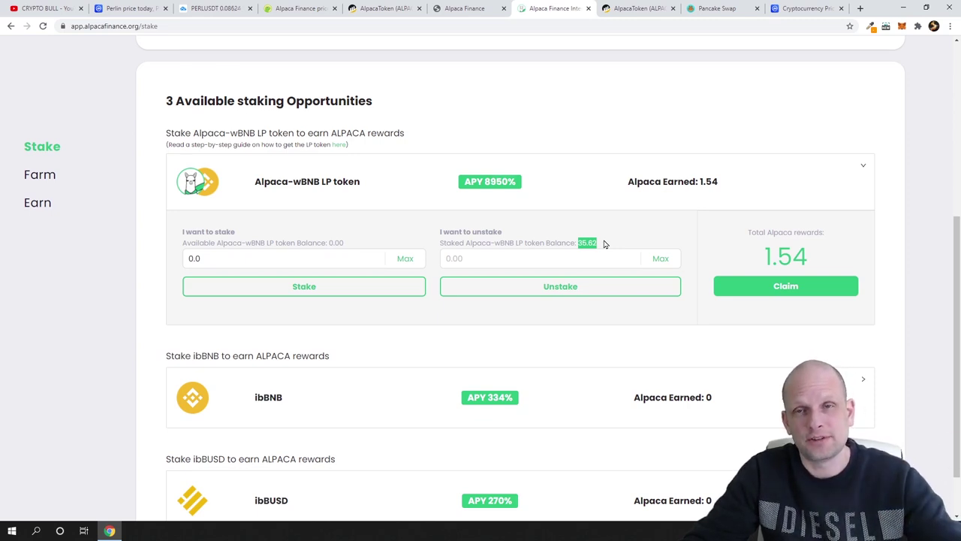
Step: Return to PancakeSwap and check the ALPACA input and the share of pool in the Add Liquidity form
click(708, 9)
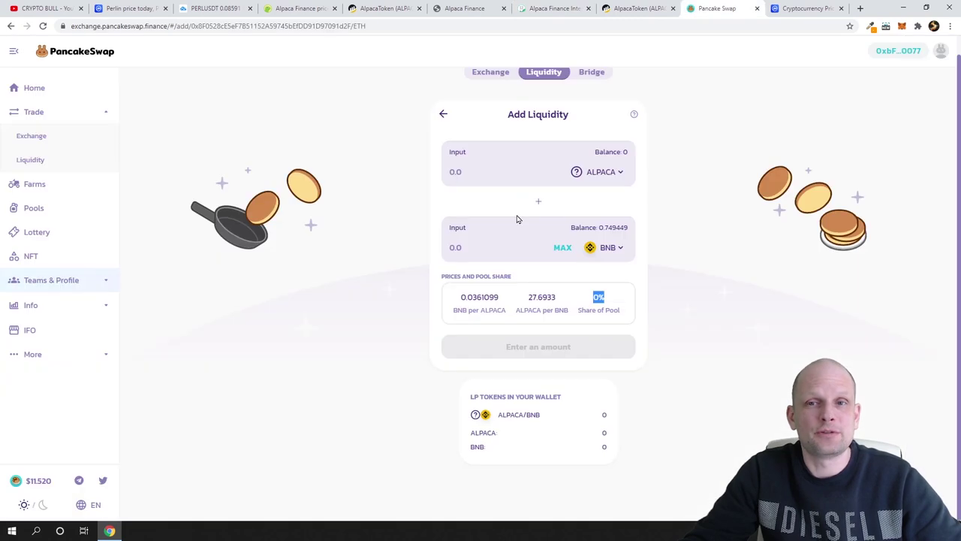
click(471, 171)
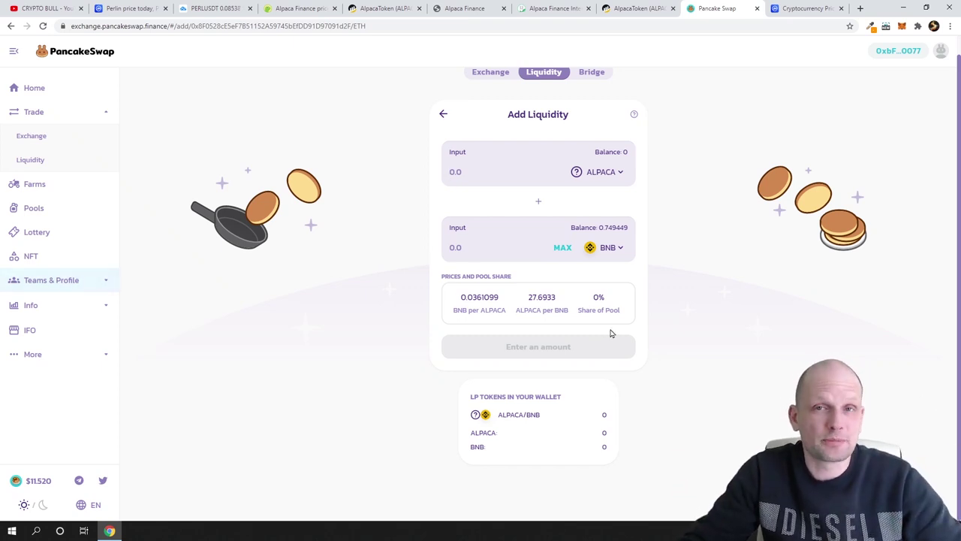
drag(594, 296, 618, 302)
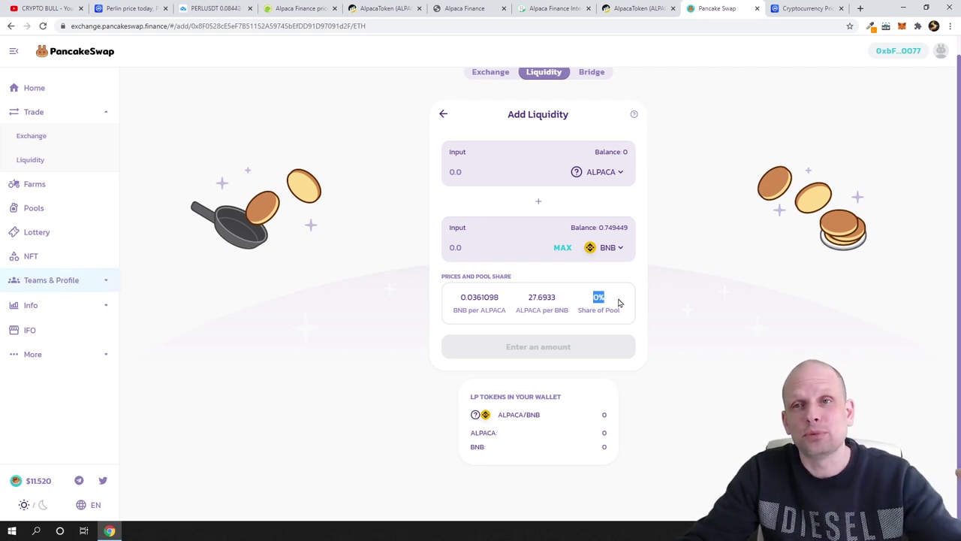
Step: Switch back to Alpaca Finance and review the rewards summary, the Alpaca-wBNB LP token APY and the claimable ALPACA rewards
click(549, 6)
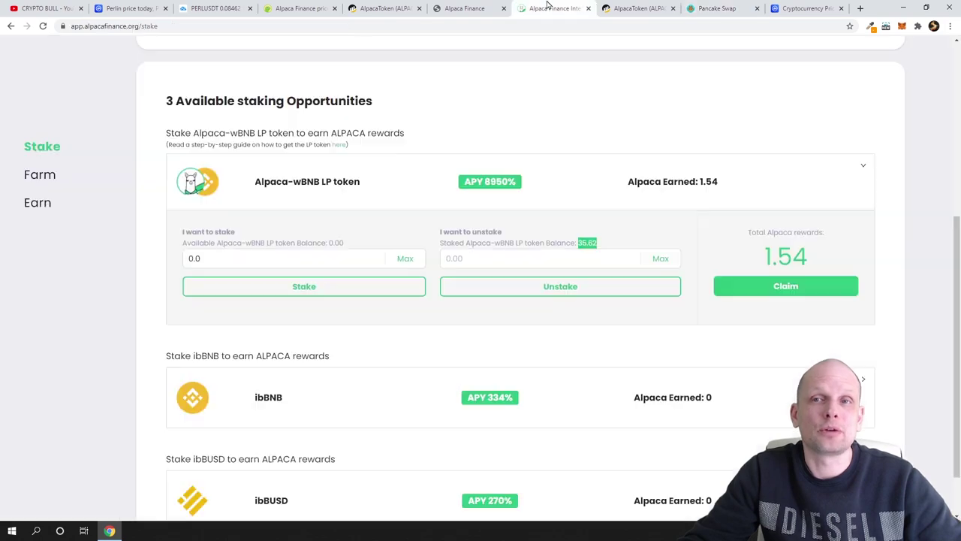
scroll(463, 268, up, 3)
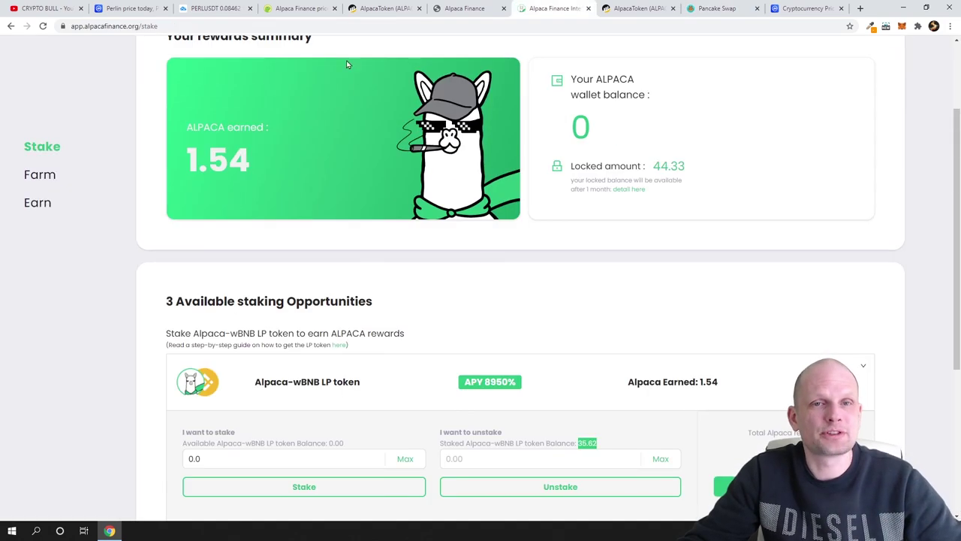
scroll(250, 153, up, 2)
scroll(353, 238, down, 2)
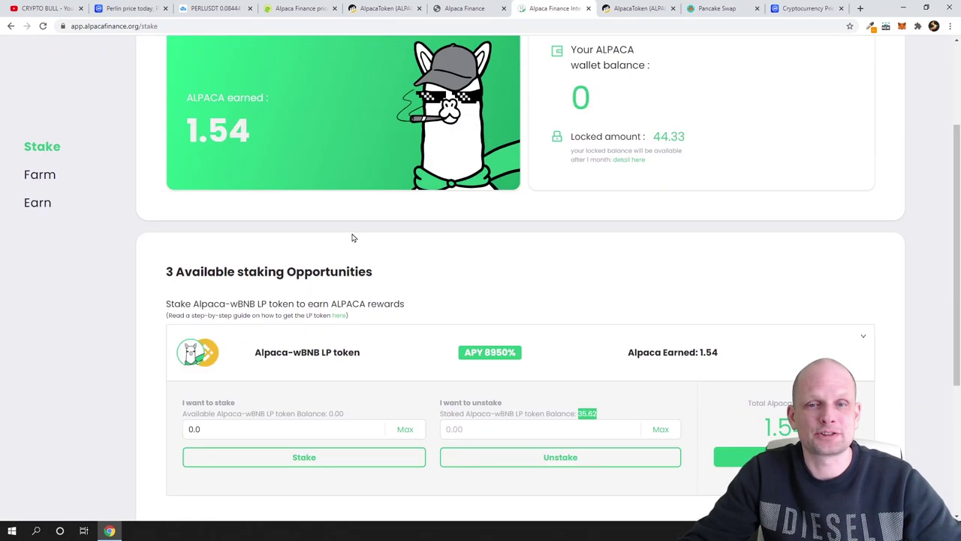
scroll(353, 238, down, 3)
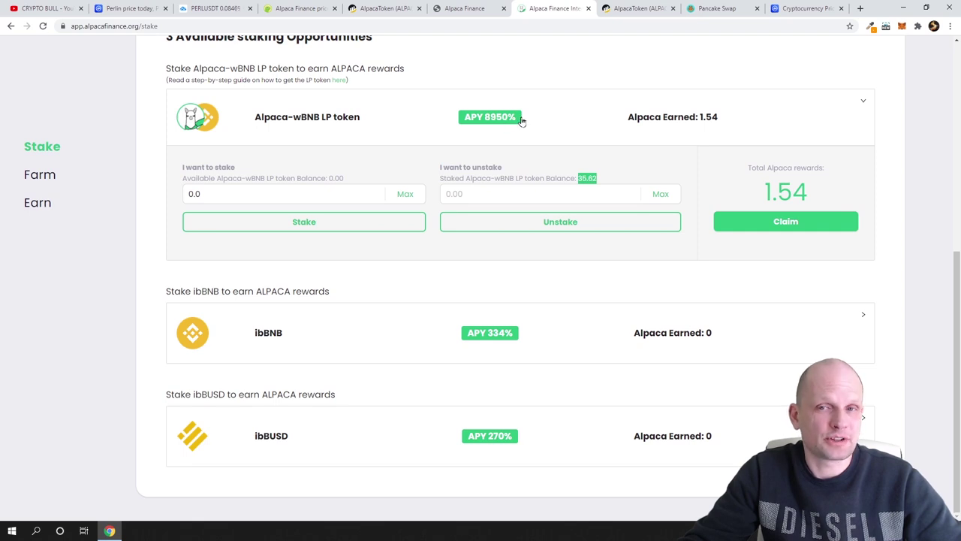
scroll(528, 120, up, 3)
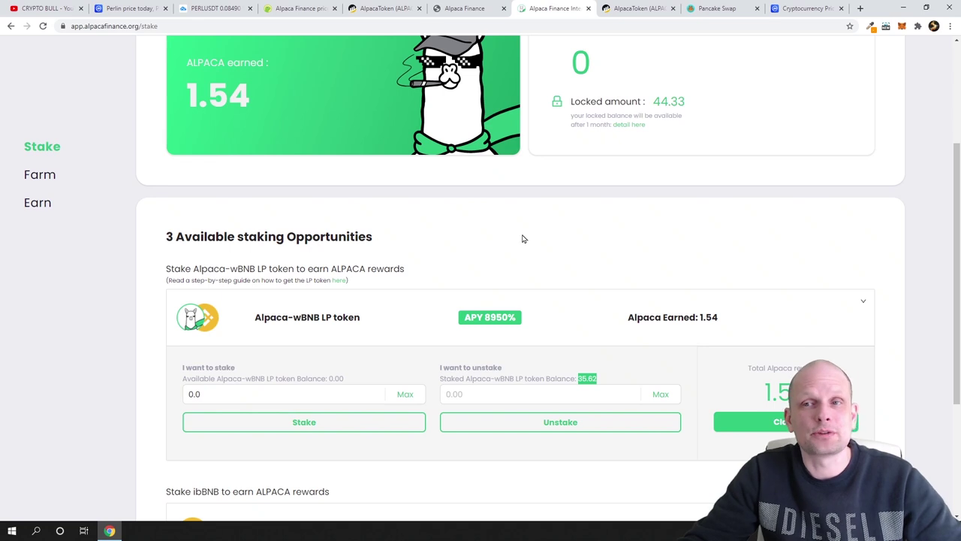
scroll(653, 360, down, 2)
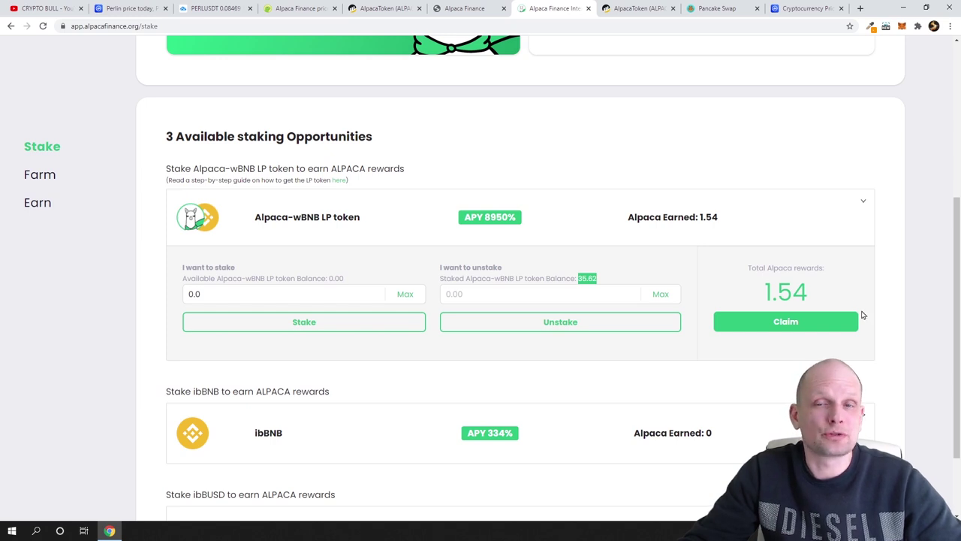
scroll(862, 315, up, 1)
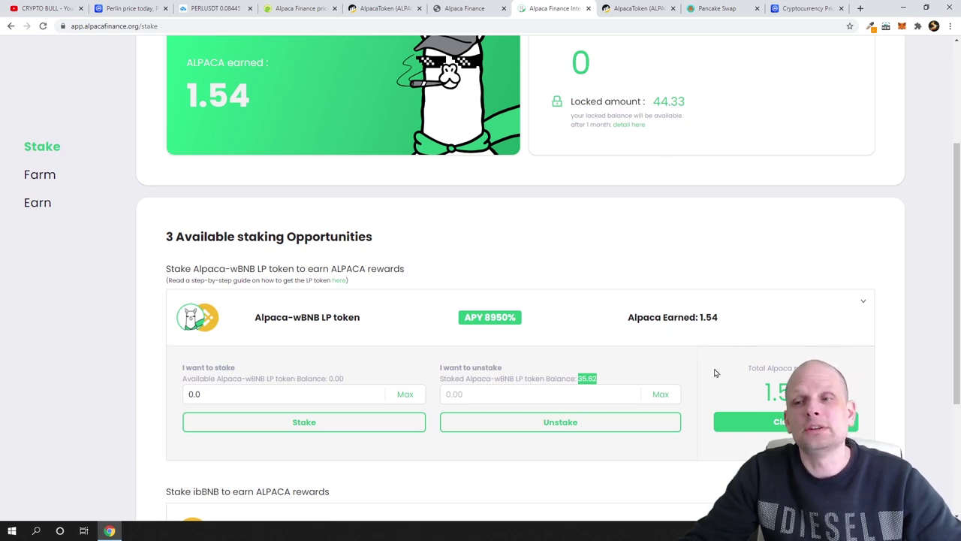
scroll(778, 329, up, 1)
scroll(781, 315, down, 3)
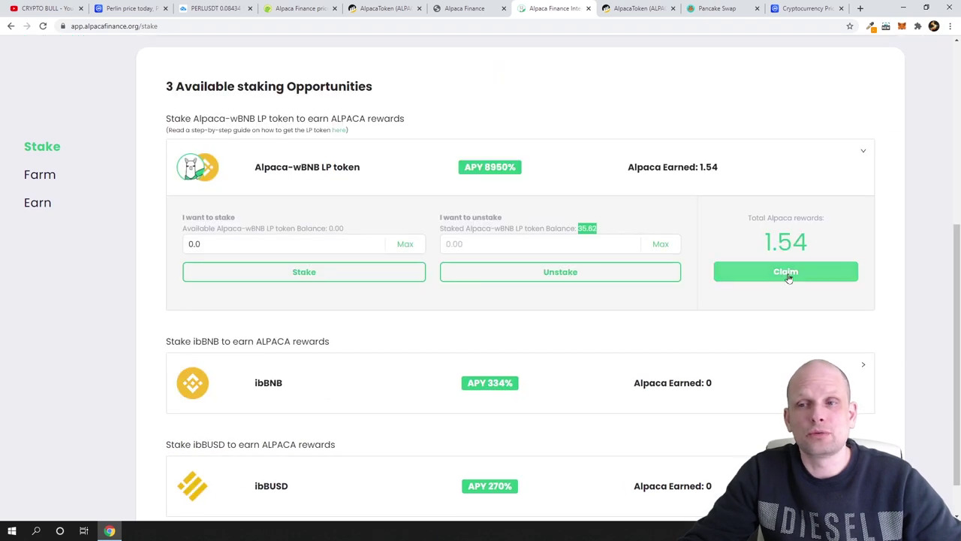
Step: Examine the locked ALPACA amount and the note on when the locked balance becomes available
scroll(658, 171, up, 4)
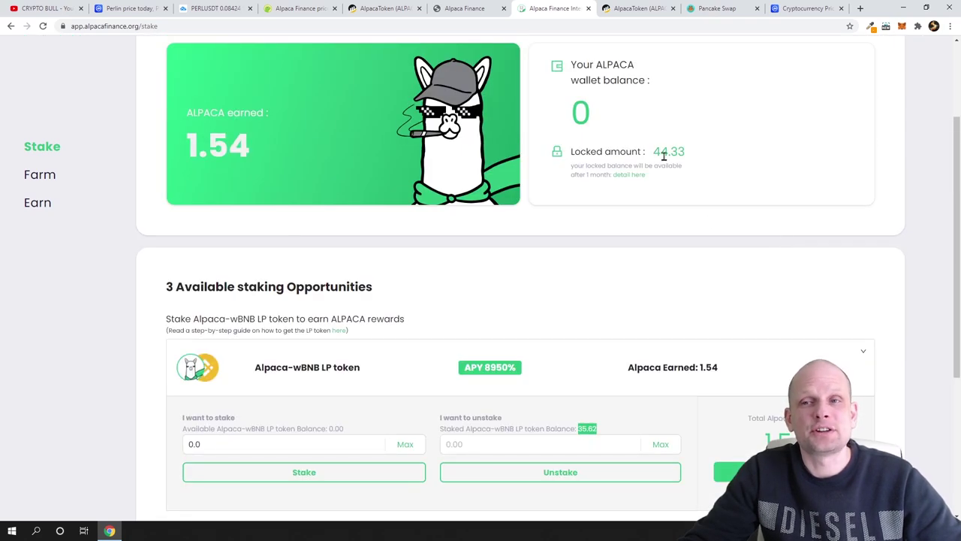
drag(652, 152, 695, 154)
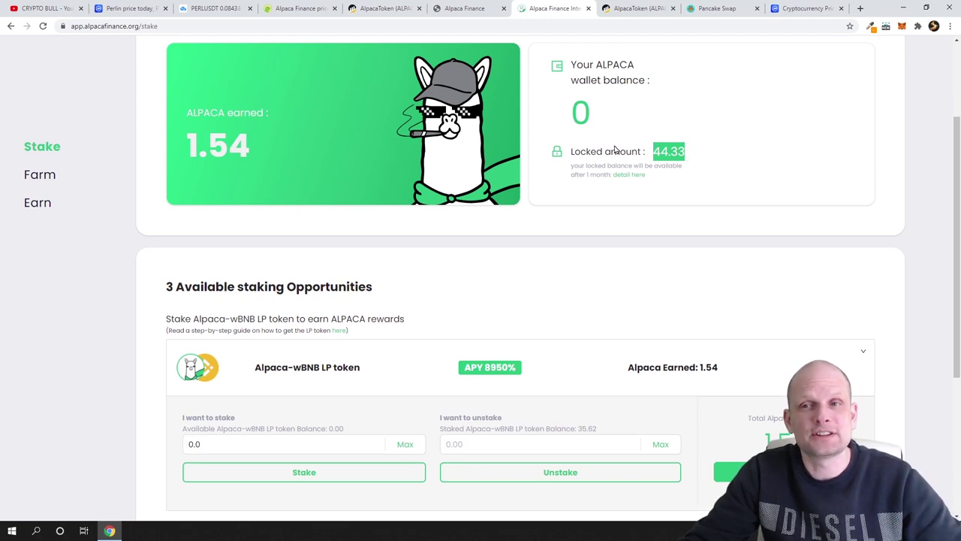
drag(621, 151, 690, 151)
click(734, 171)
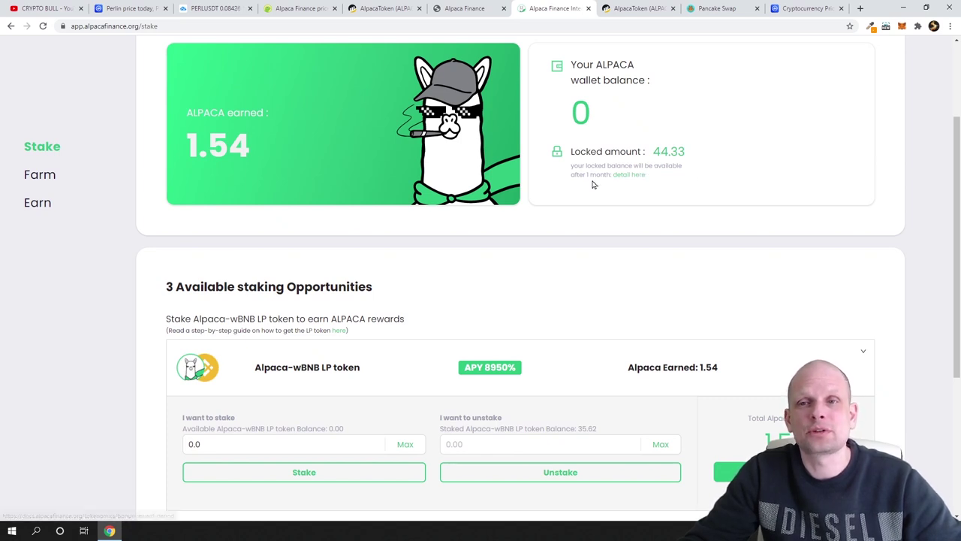
drag(572, 167, 607, 175)
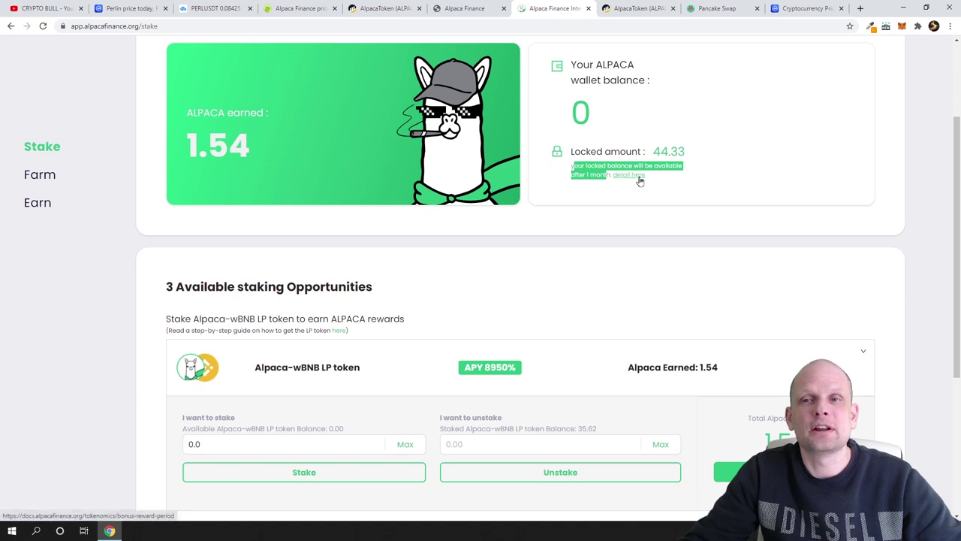
Step: Review the Alpaca-wBNB LP token staking description and rewards summary, and switch to the Alpaca Finance homepage
scroll(771, 197, up, 2)
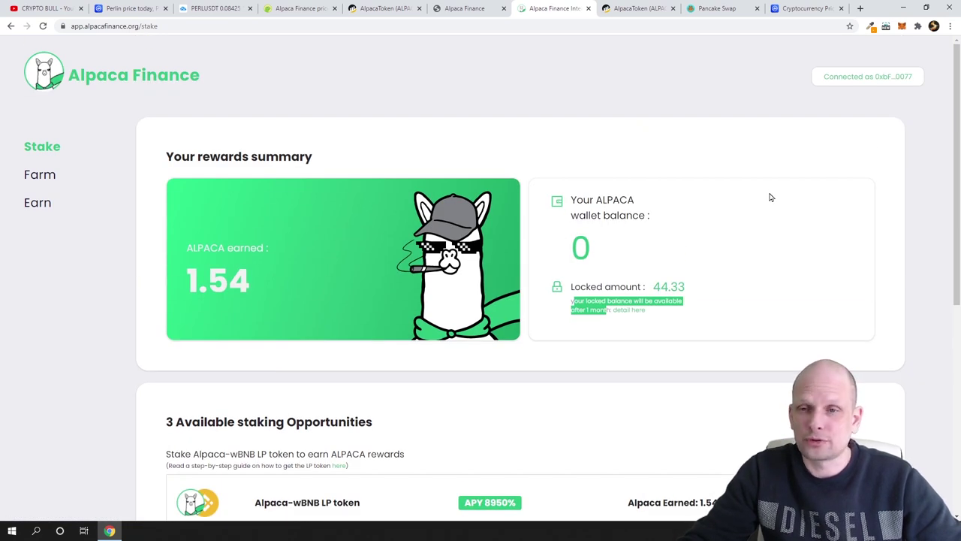
scroll(695, 248, down, 3)
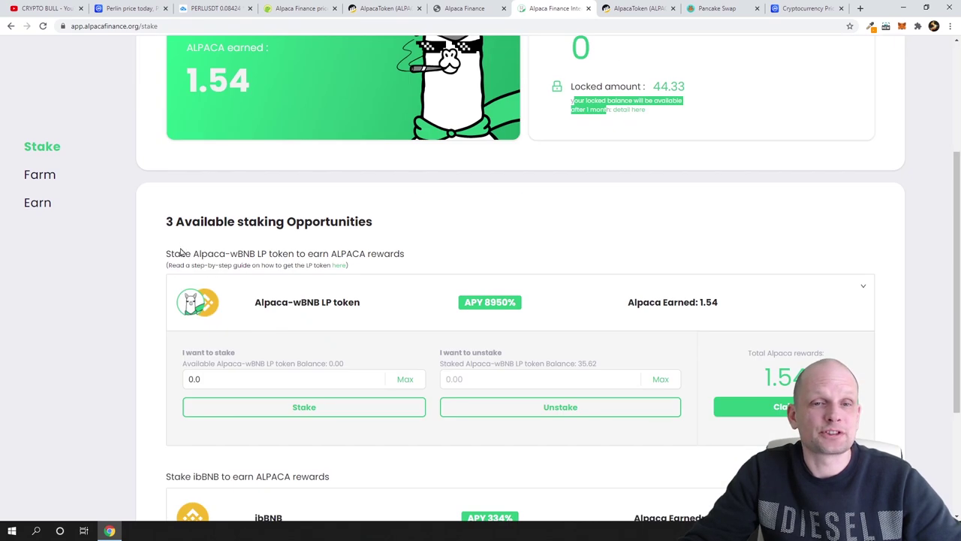
drag(169, 253, 420, 257)
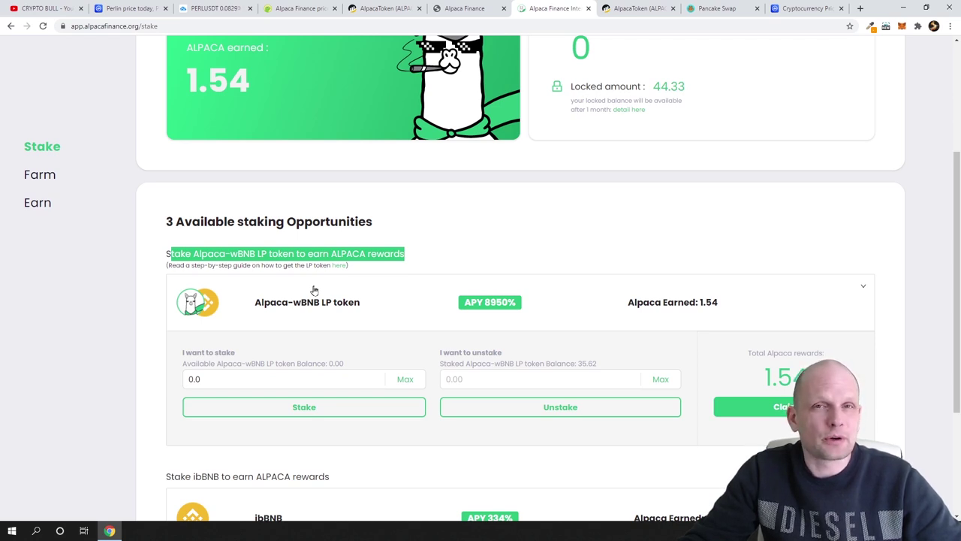
click(298, 254)
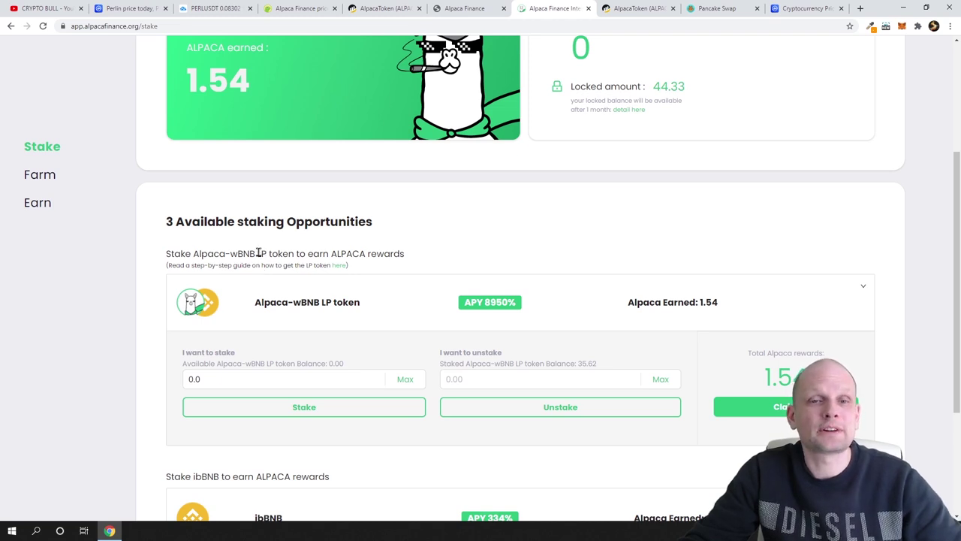
drag(258, 253, 323, 254)
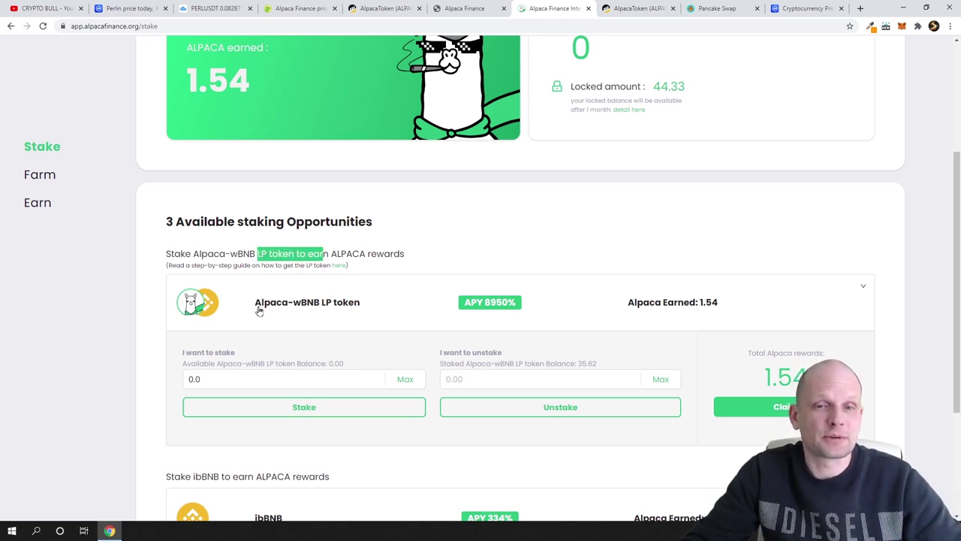
click(308, 358)
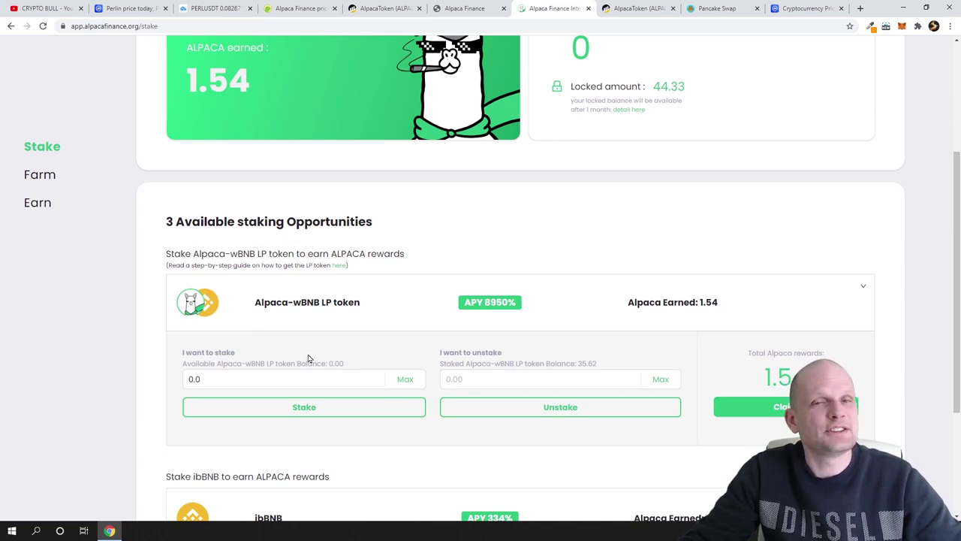
scroll(316, 368, up, 3)
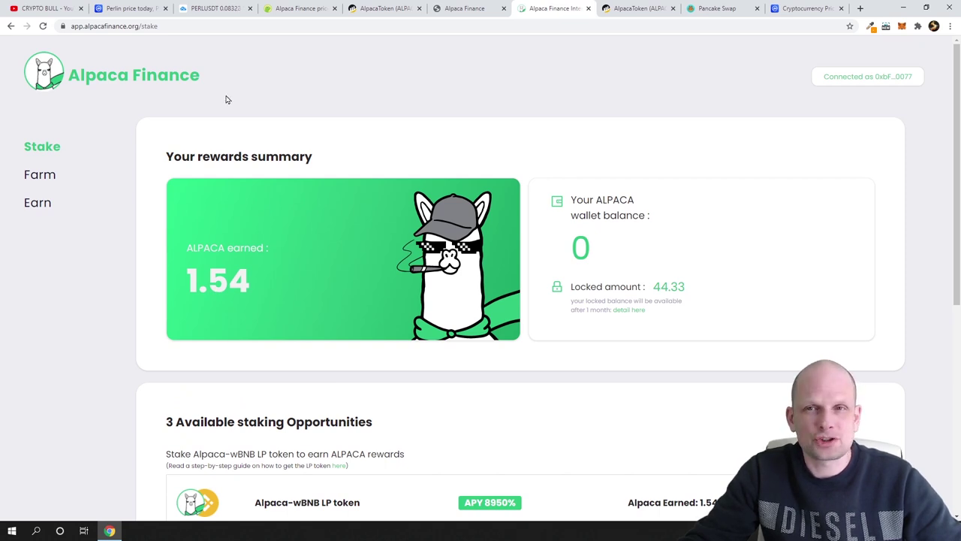
click(464, 8)
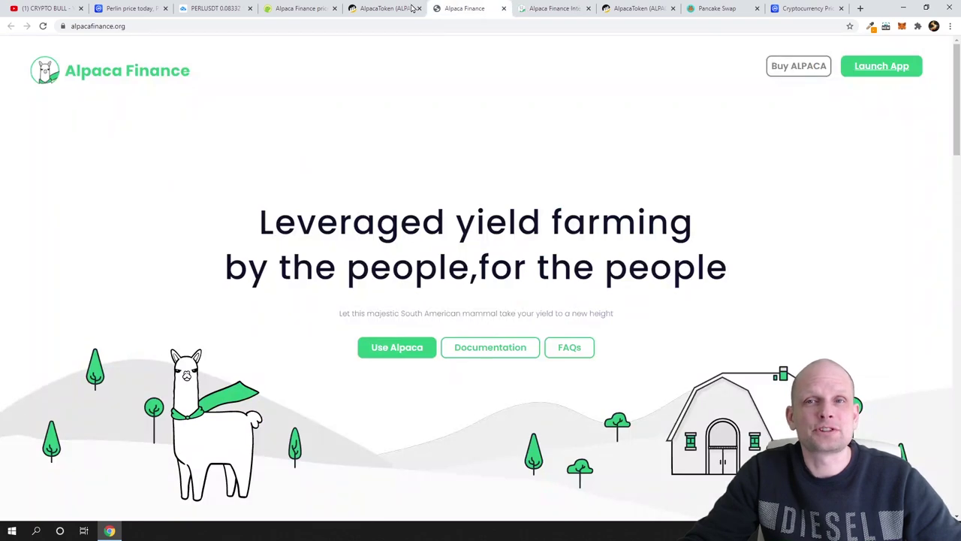
Step: Switch to the Alpaca Finance page on CoinGecko, reload it and check the current ALPACA price
click(544, 8)
click(631, 7)
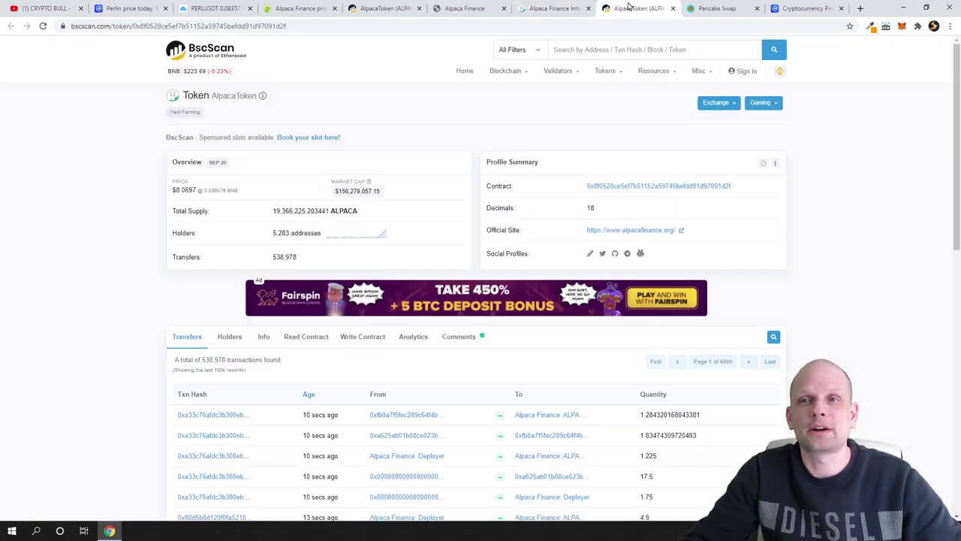
click(318, 7)
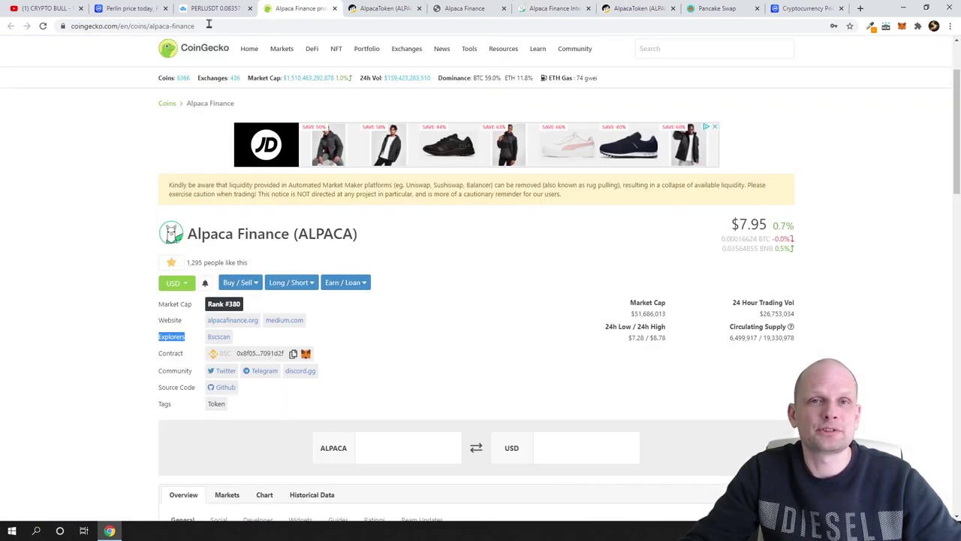
click(43, 26)
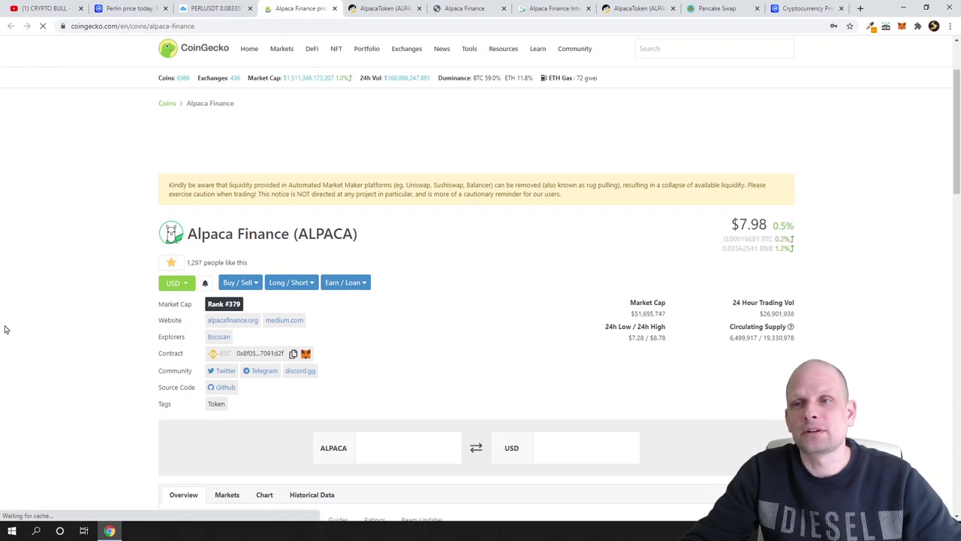
drag(739, 224, 790, 222)
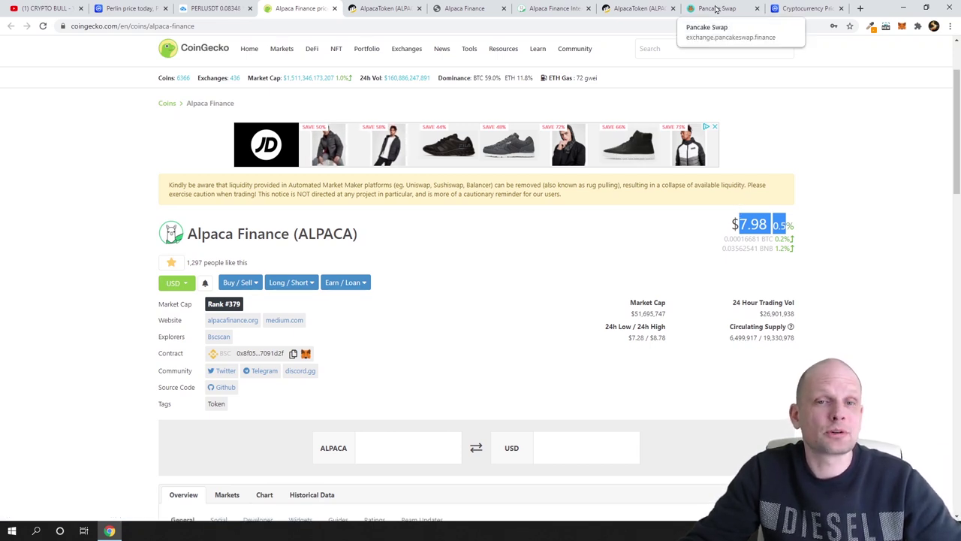
Step: Return to the Alpaca Finance staking page and review the rewards summary and the Alpaca-wBNB LP token staking description
click(556, 9)
scroll(353, 353, down, 3)
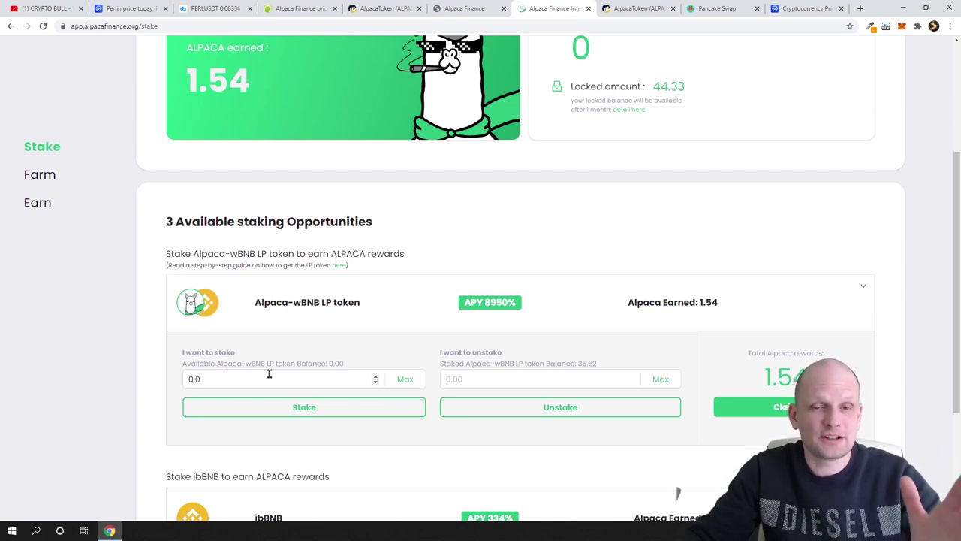
scroll(269, 374, up, 3)
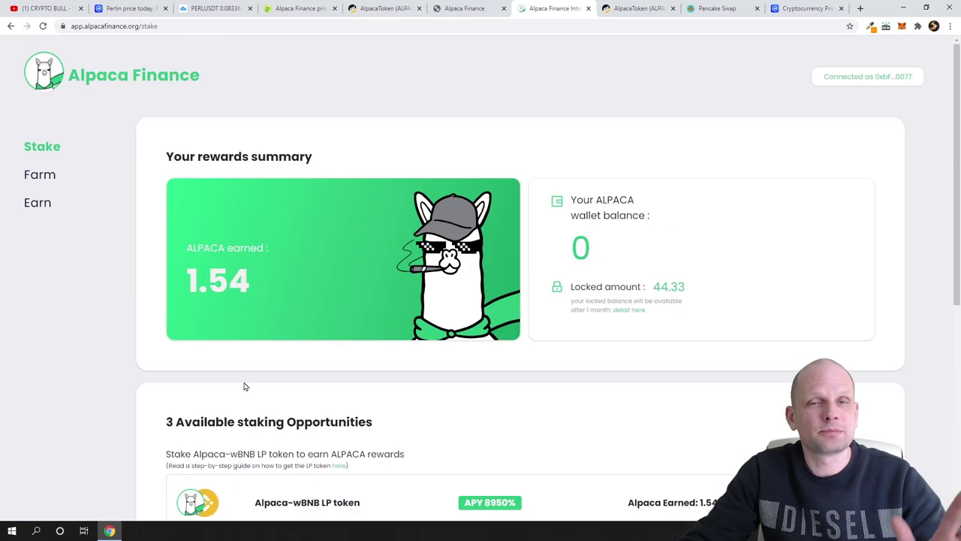
drag(107, 71, 217, 88)
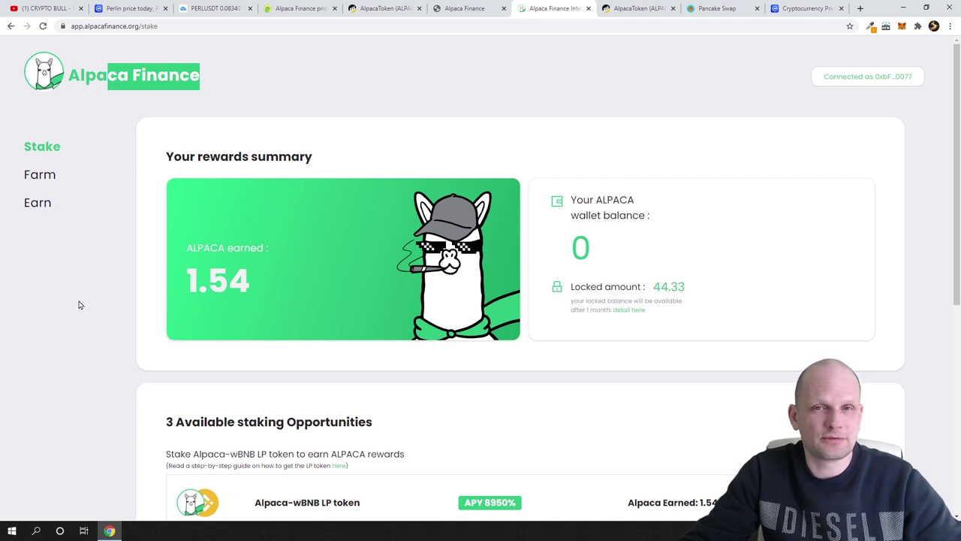
scroll(80, 313, down, 3)
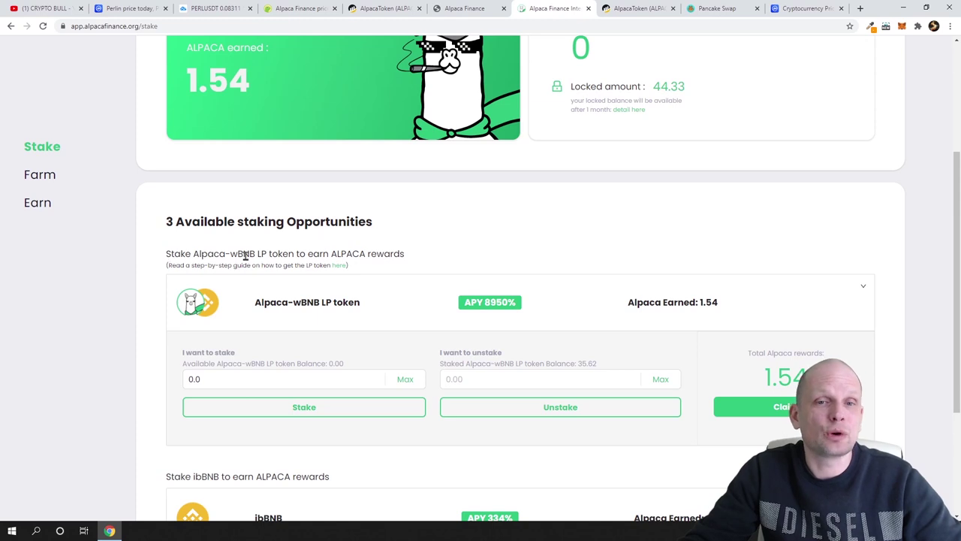
drag(255, 253, 300, 254)
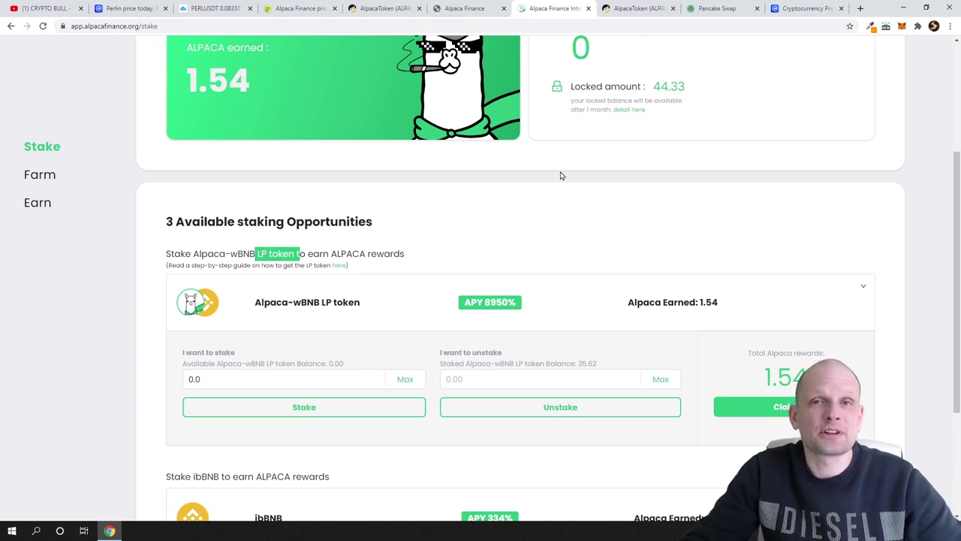
Step: Review the ALPACA and BNB Add Liquidity form on PancakeSwap, and return to the Alpaca-wBNB LP token staking section on Alpaca Finance
key(ctrl+Tab)
key(ctrl+Tab)
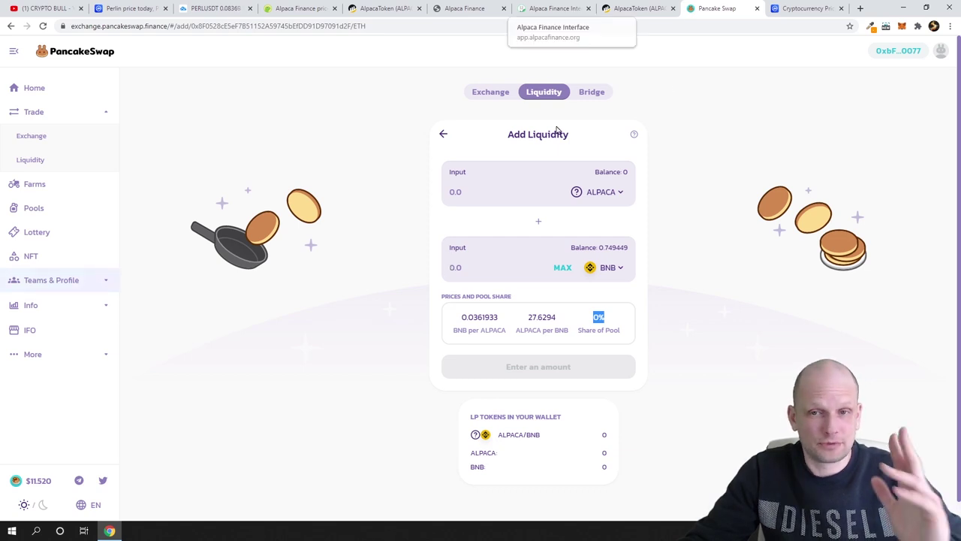
click(553, 7)
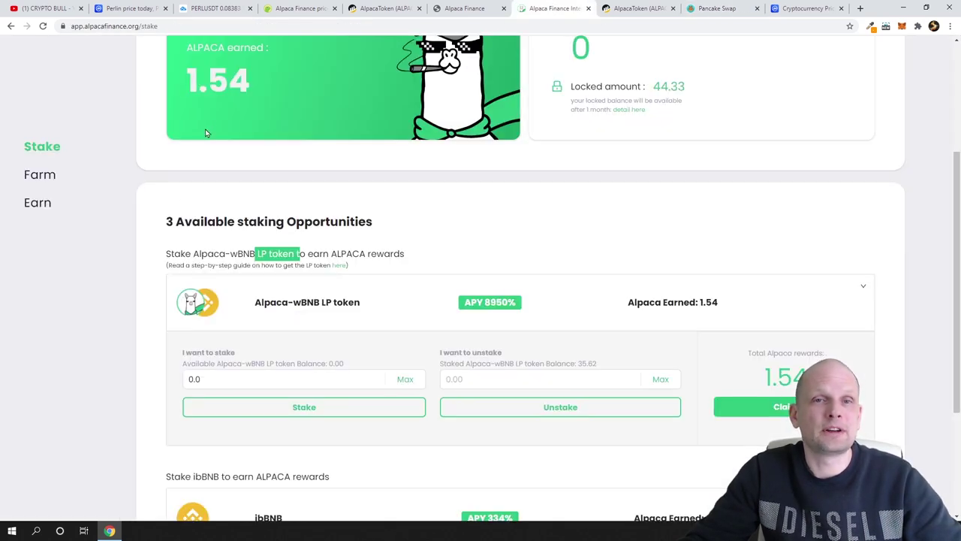
click(723, 7)
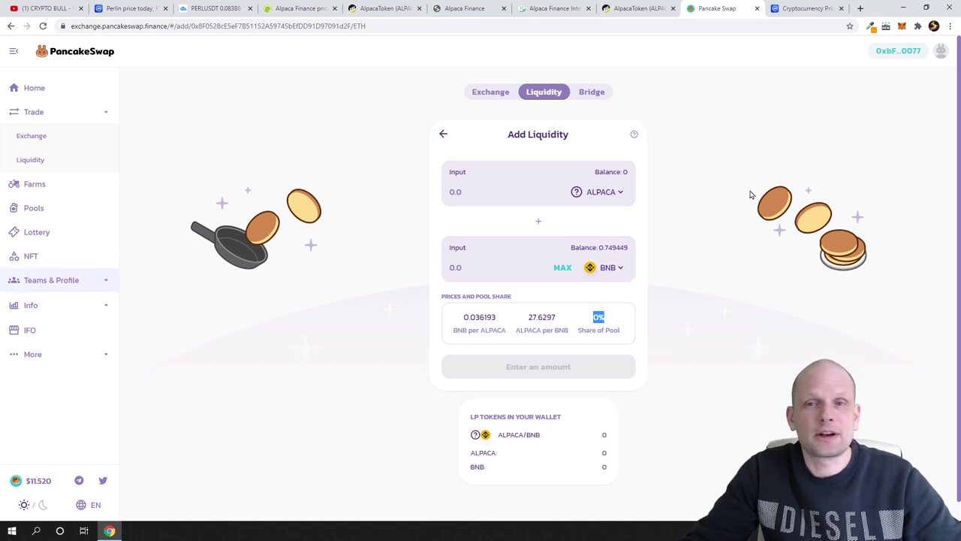
click(562, 8)
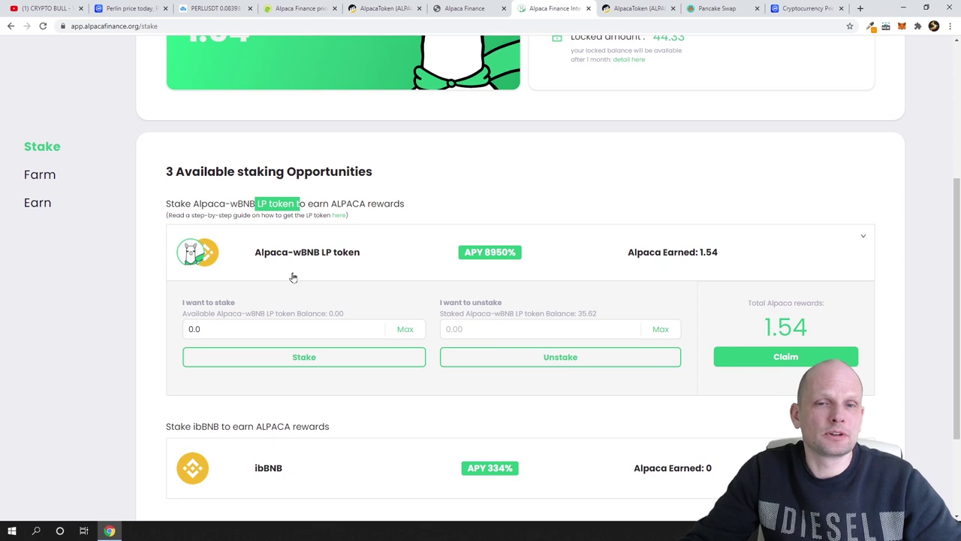
Step: Collapse the Alpaca-wBNB LP token staking details and check the ALPACA earned in the rewards summary
click(498, 254)
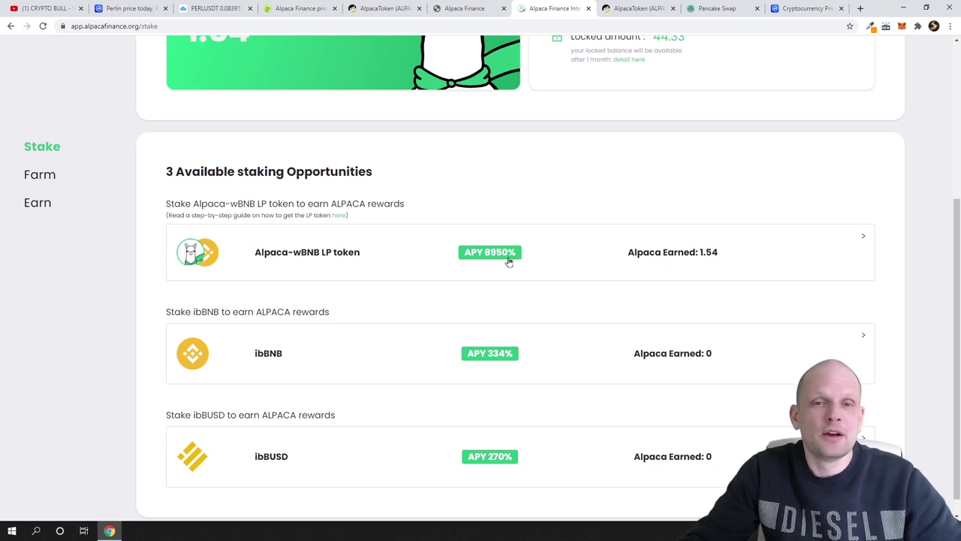
scroll(515, 294, up, 2)
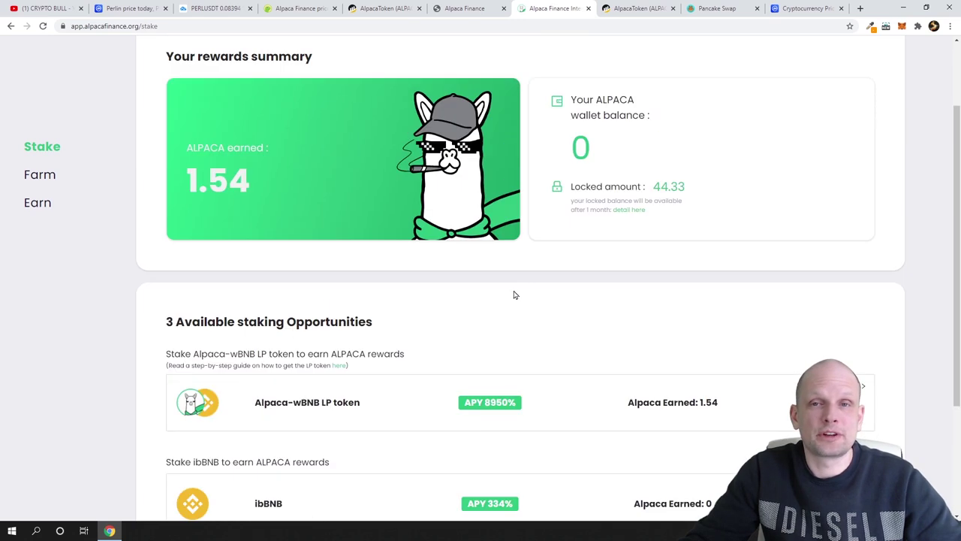
drag(192, 182, 328, 193)
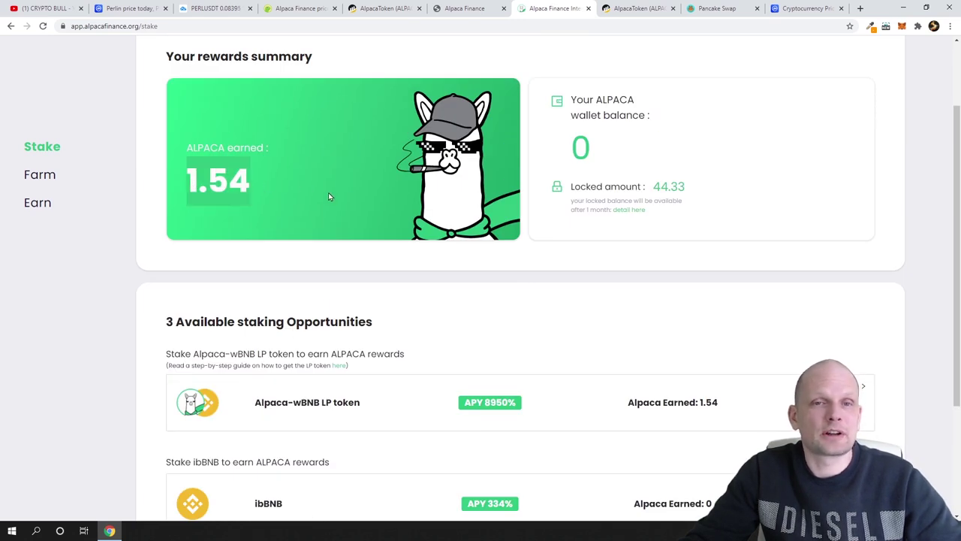
Step: Reload the Alpaca Finance staking page to update the earned ALPACA, and review the available staking opportunities
click(43, 26)
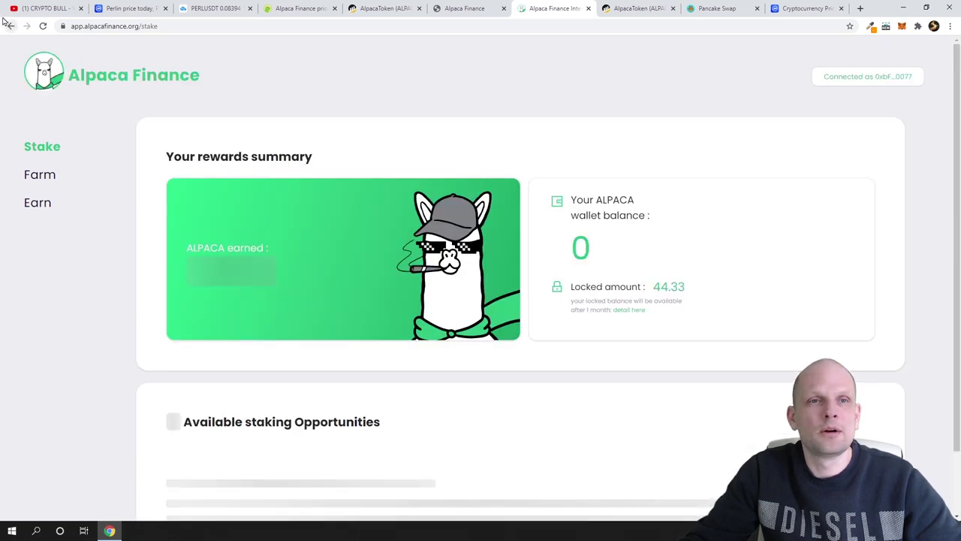
click(43, 26)
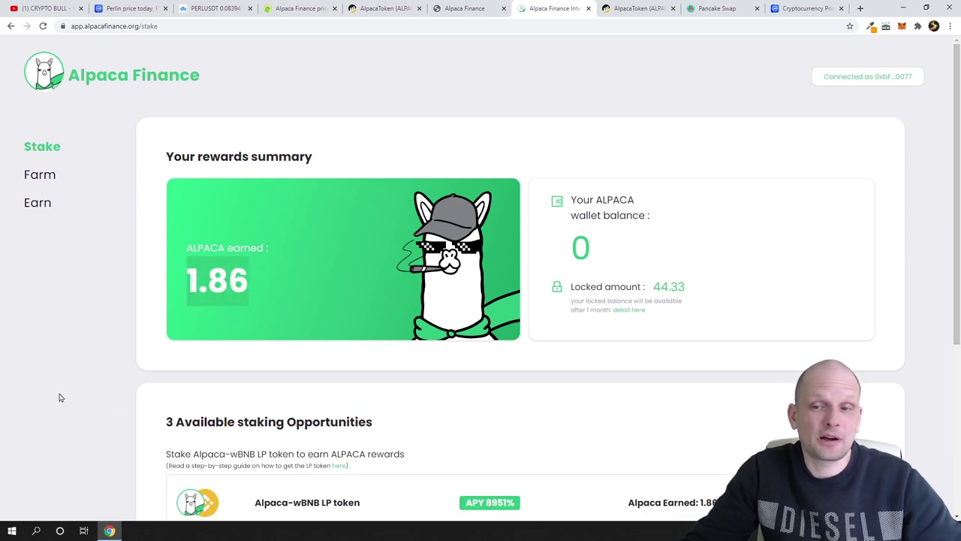
scroll(60, 398, down, 2)
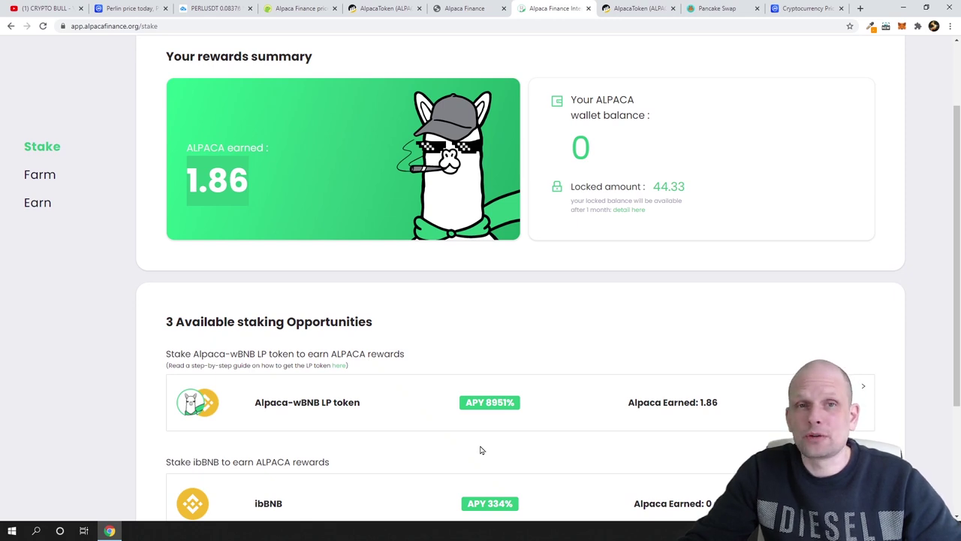